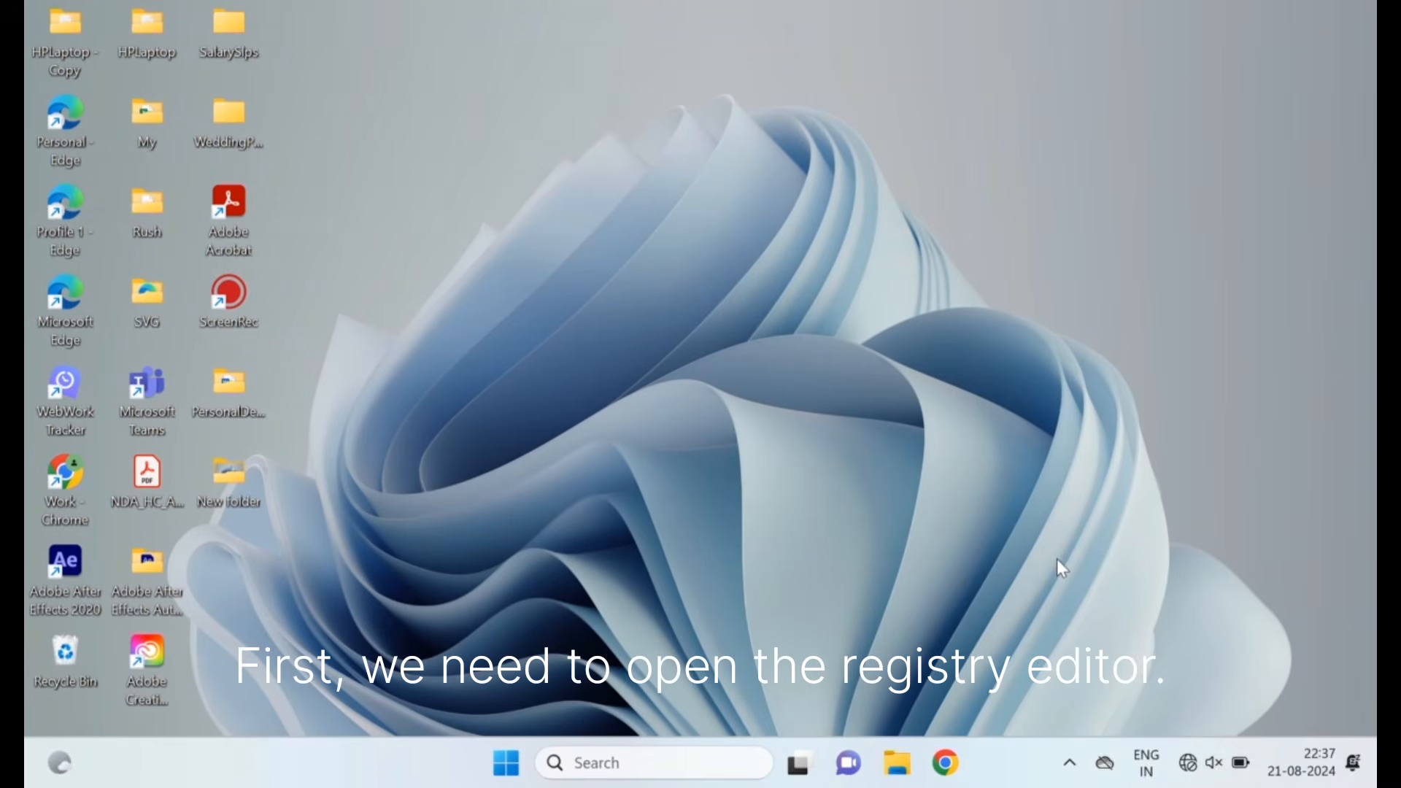
# Open the Registry Editor by running the regedit command
pyautogui.press('super+r')
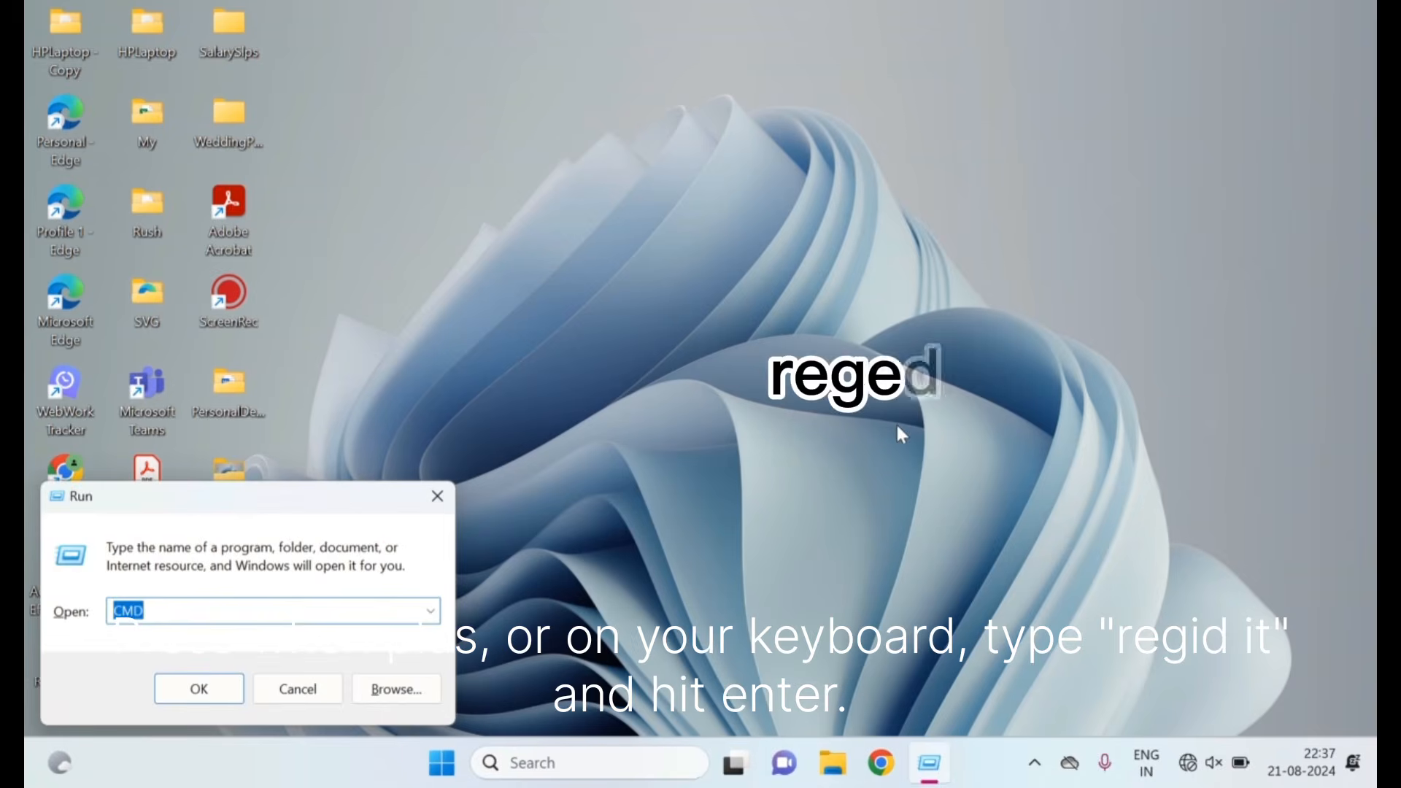
pyautogui.write('reg')
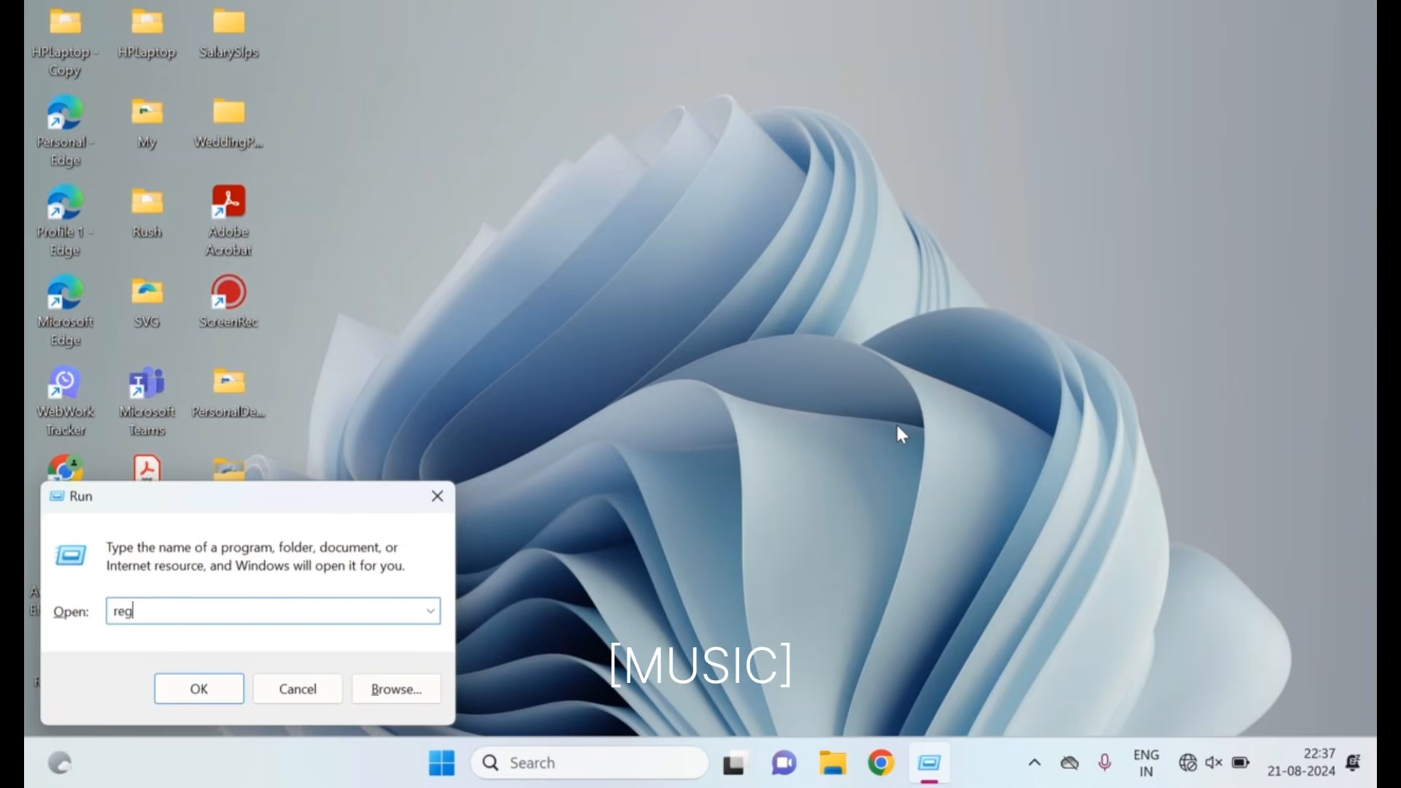
pyautogui.write('edit')
pyautogui.press('Return')
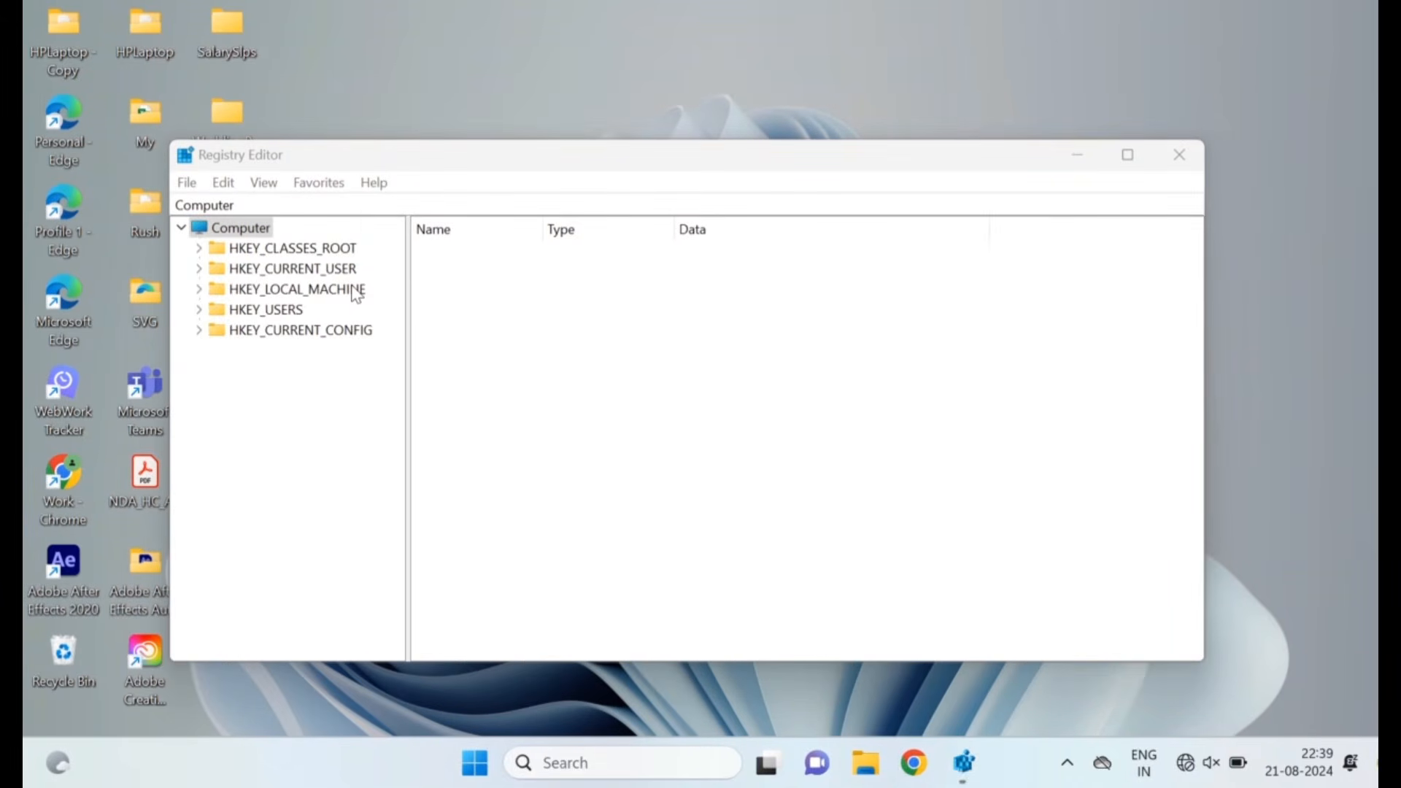
# Expand the registry tree down to HKEY_CURRENT_USER\Software\Microsoft
pyautogui.click(267, 271)
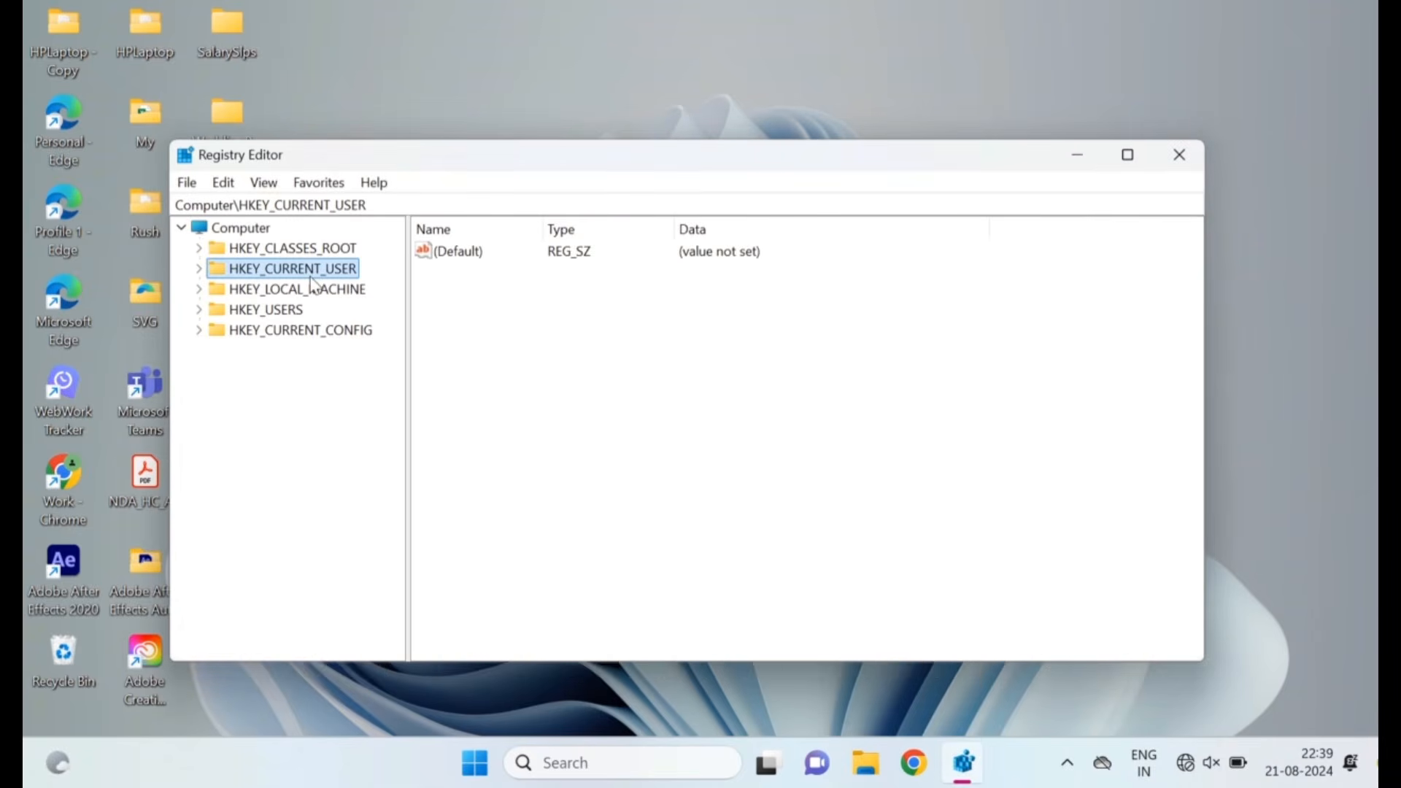
pyautogui.click(199, 270)
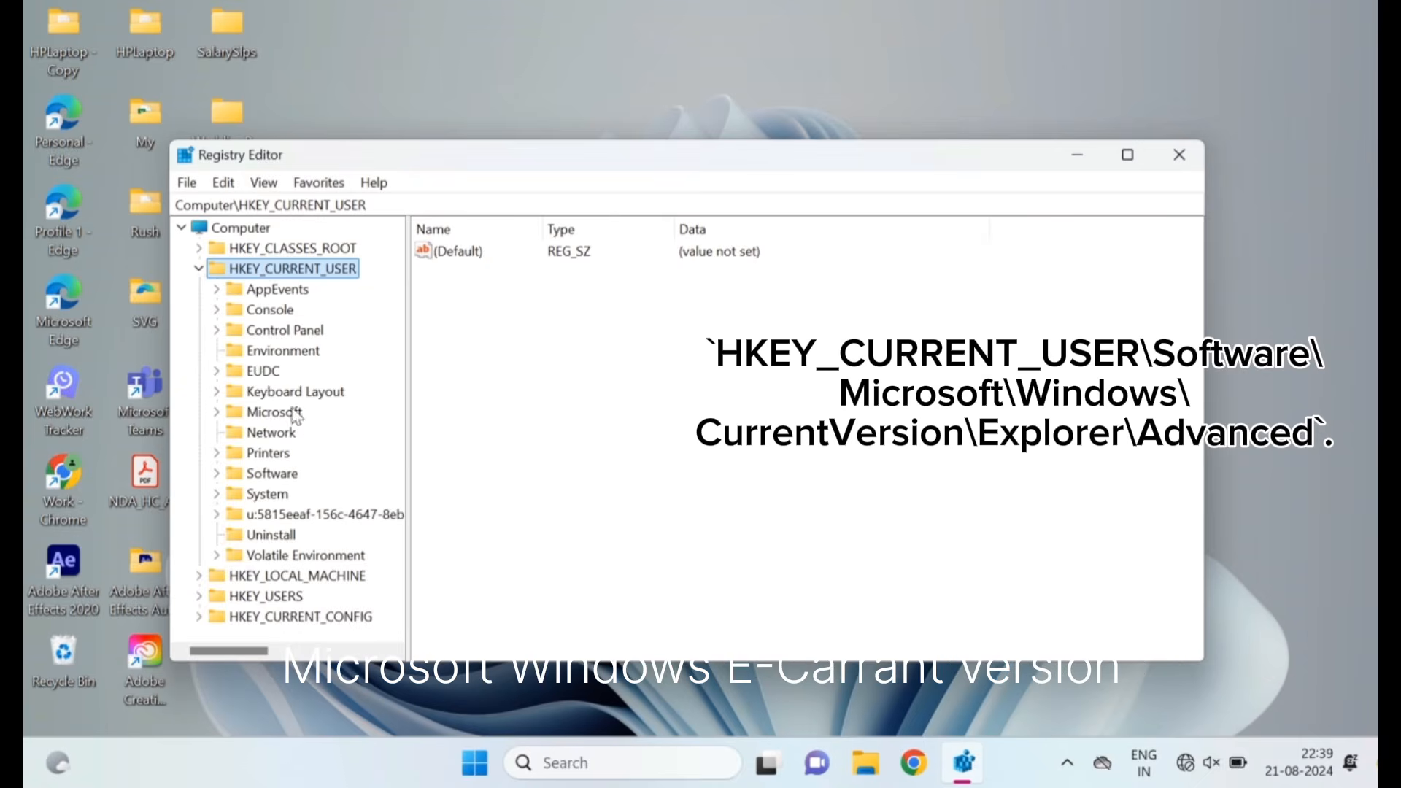
pyautogui.click(276, 475)
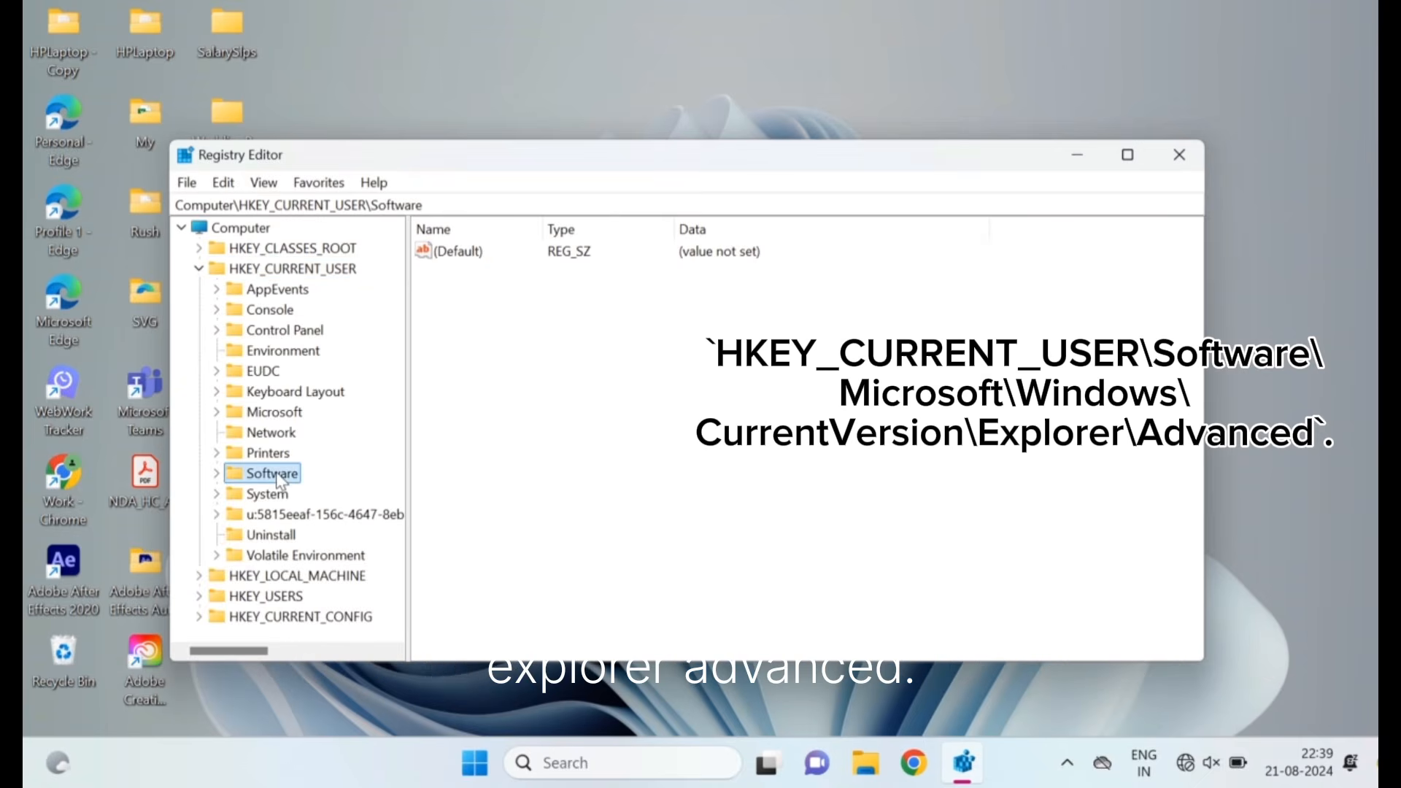
pyautogui.click(216, 475)
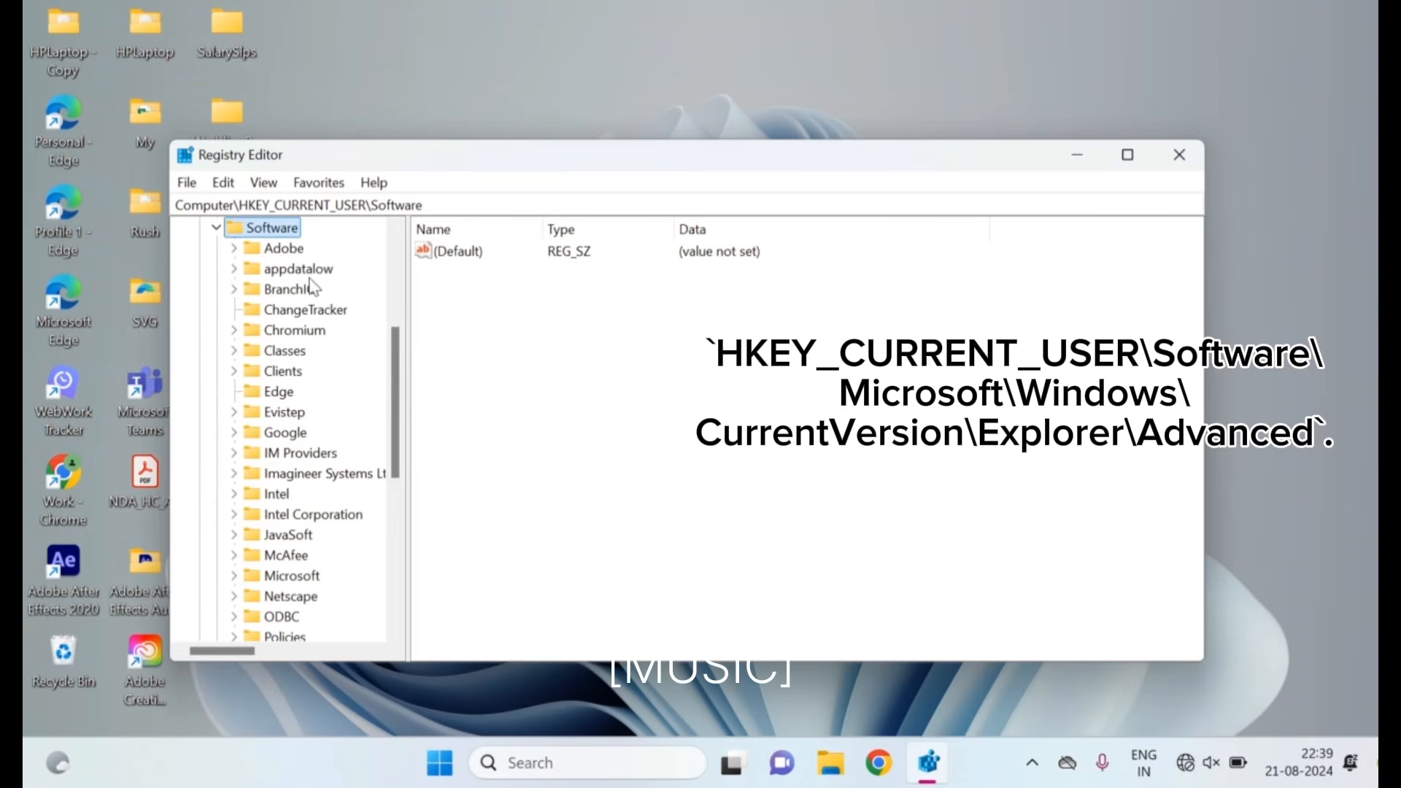
pyautogui.scroll(-1, 310, 481)
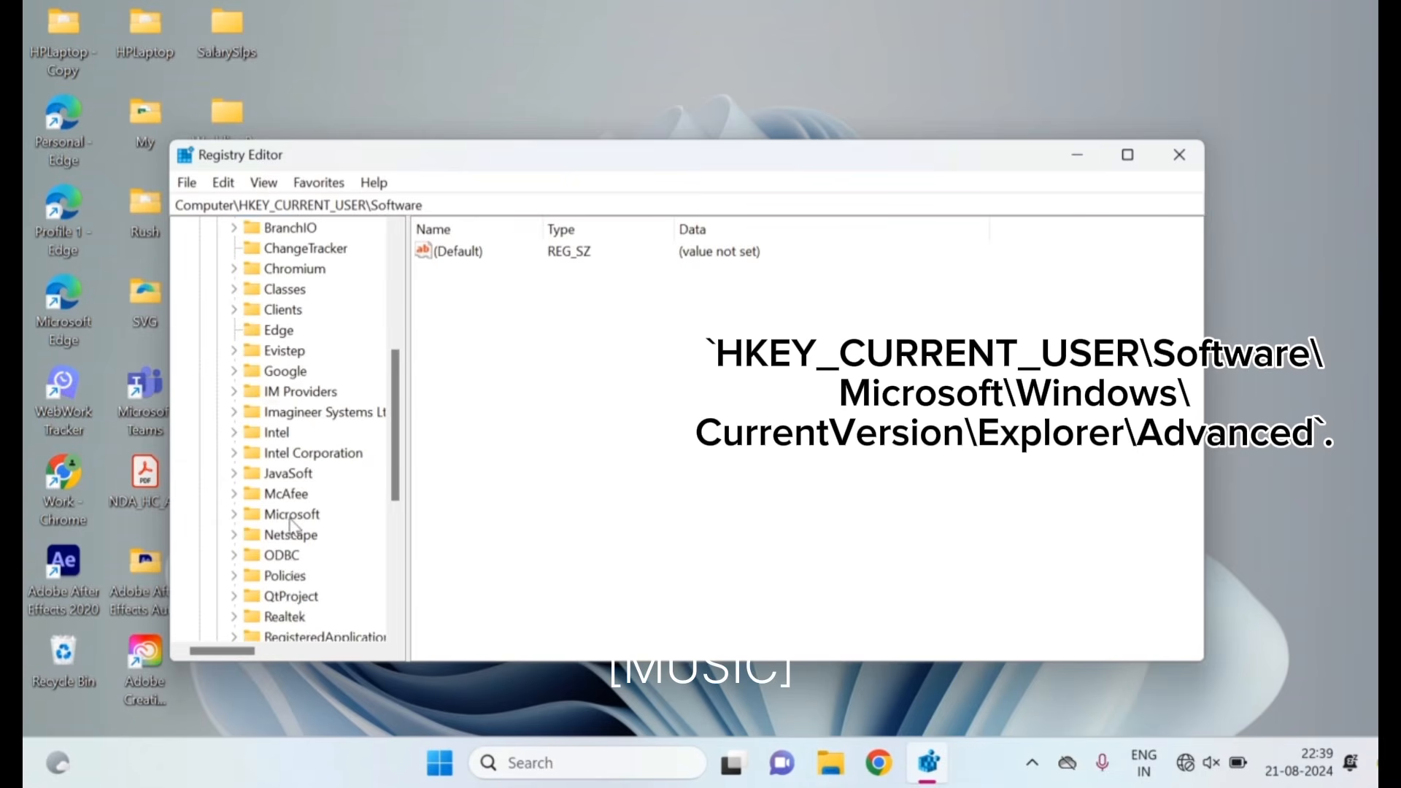
pyautogui.scroll(-3, 295, 518)
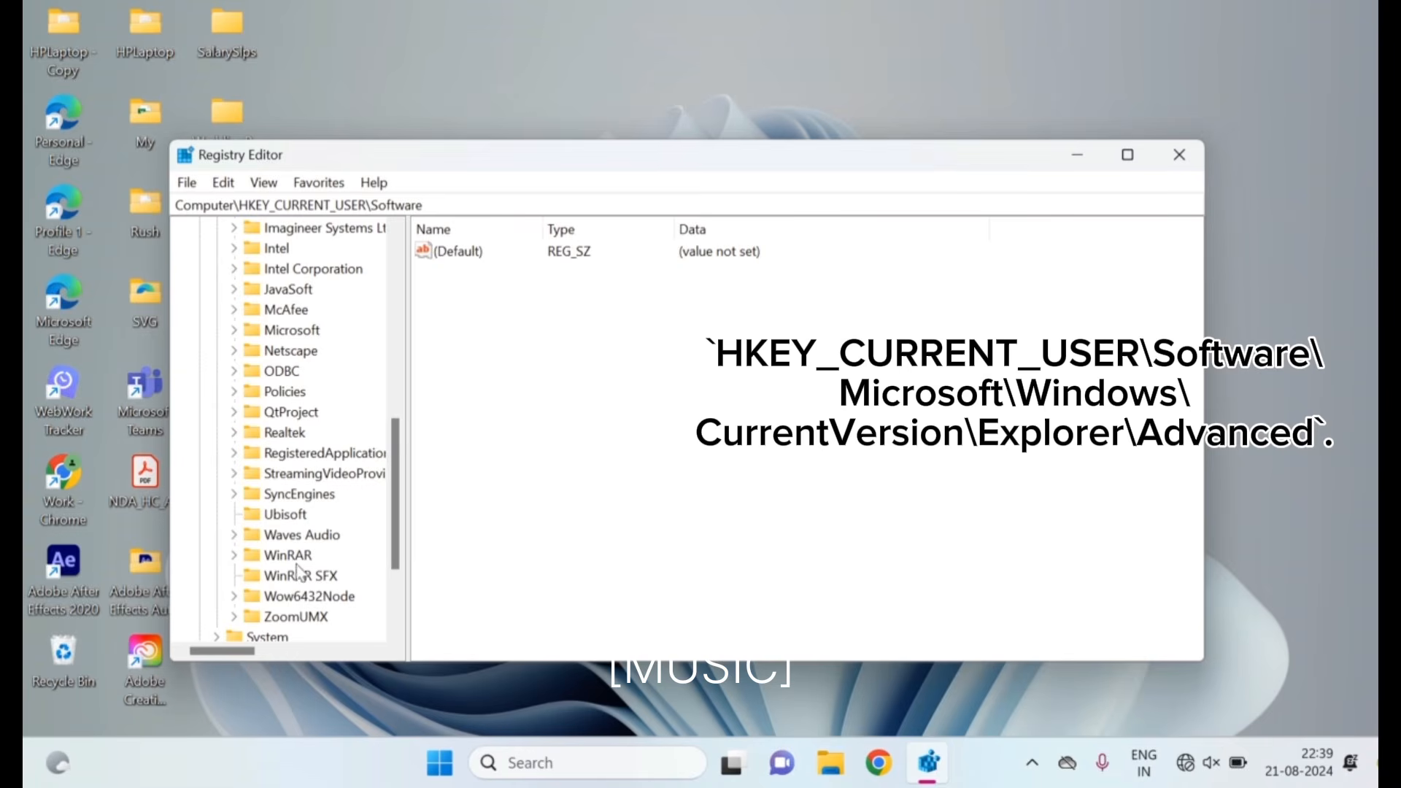
pyautogui.click(292, 333)
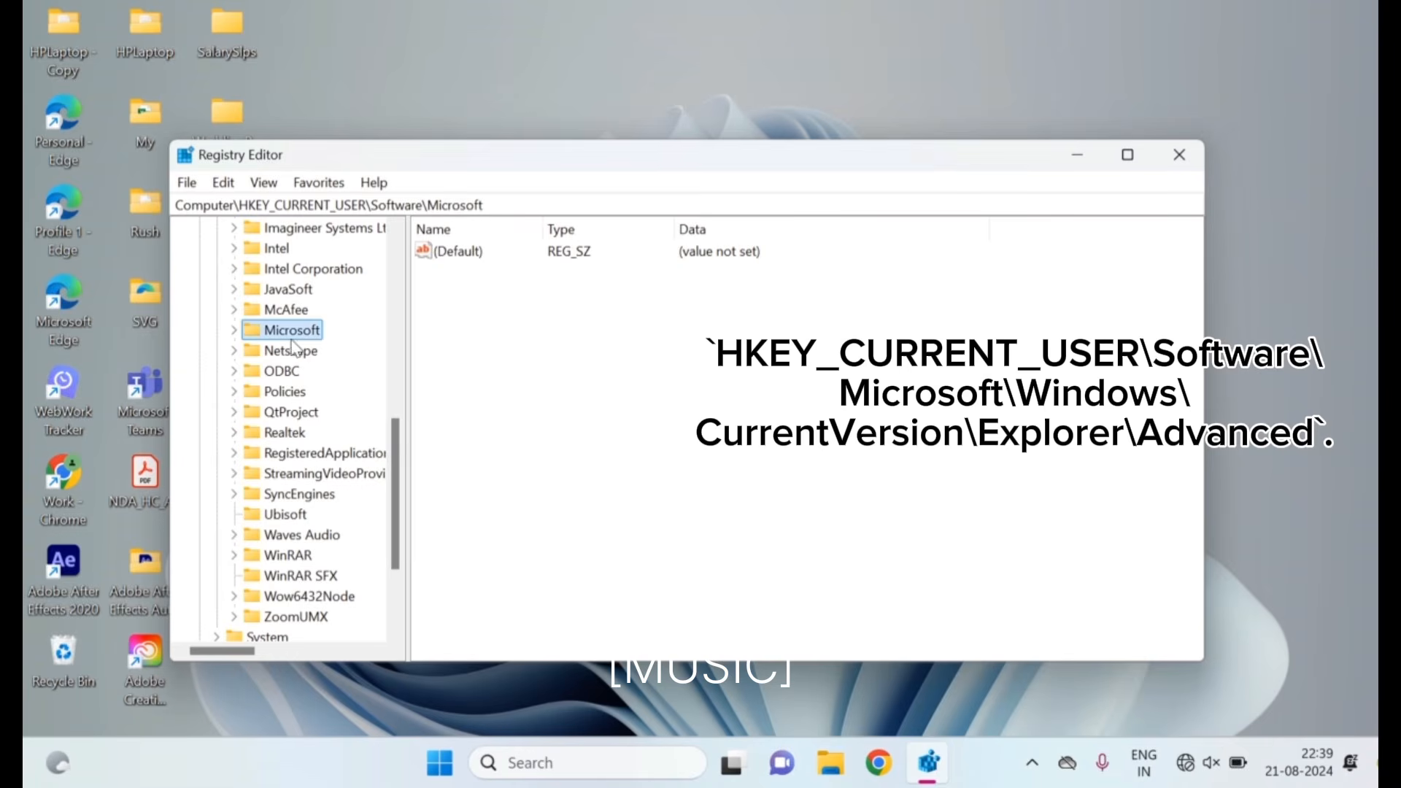
pyautogui.click(236, 338)
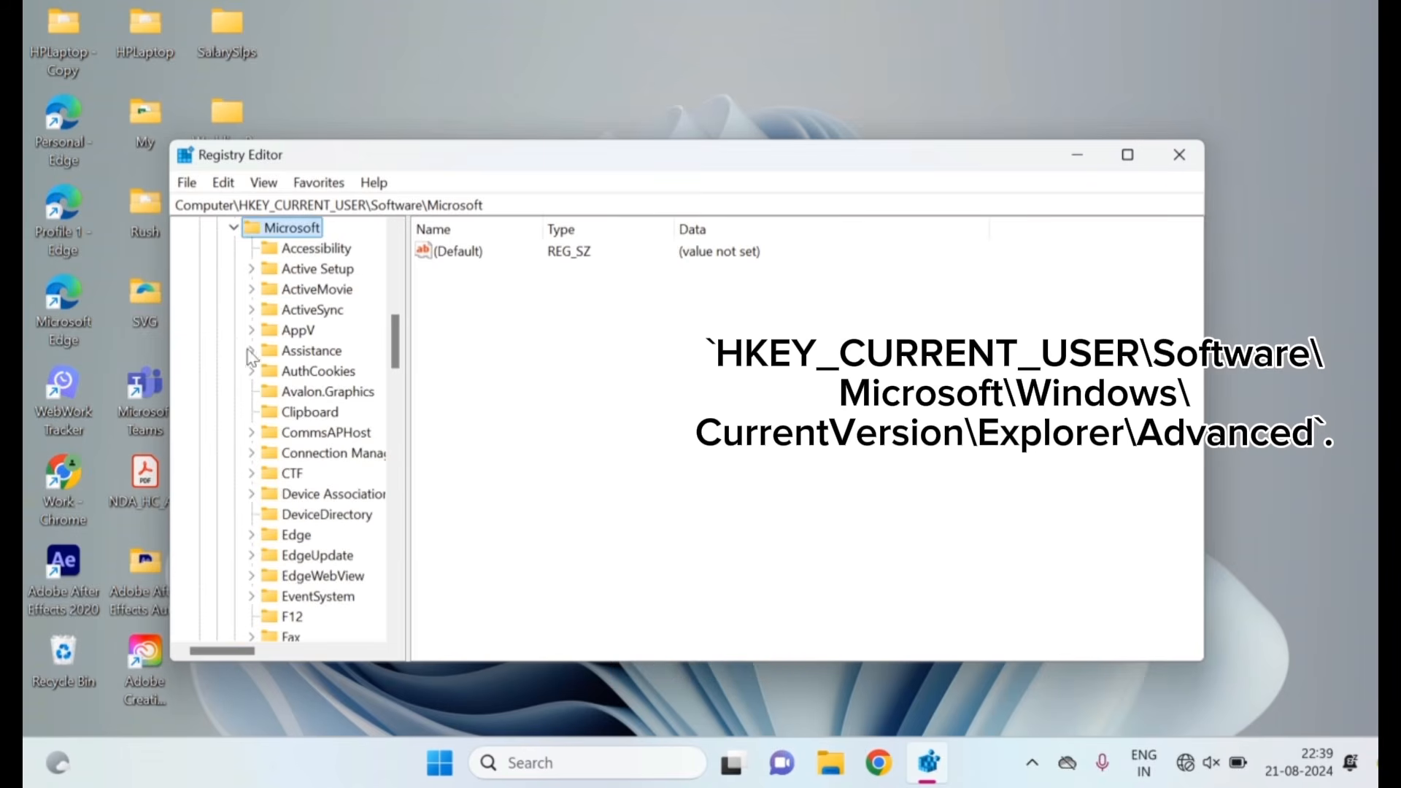
# Select and expand the Windows key inside HKEY_CURRENT_USER\Software\Microsoft
pyautogui.scroll(-1, 296, 438)
pyautogui.scroll(-1, 296, 438)
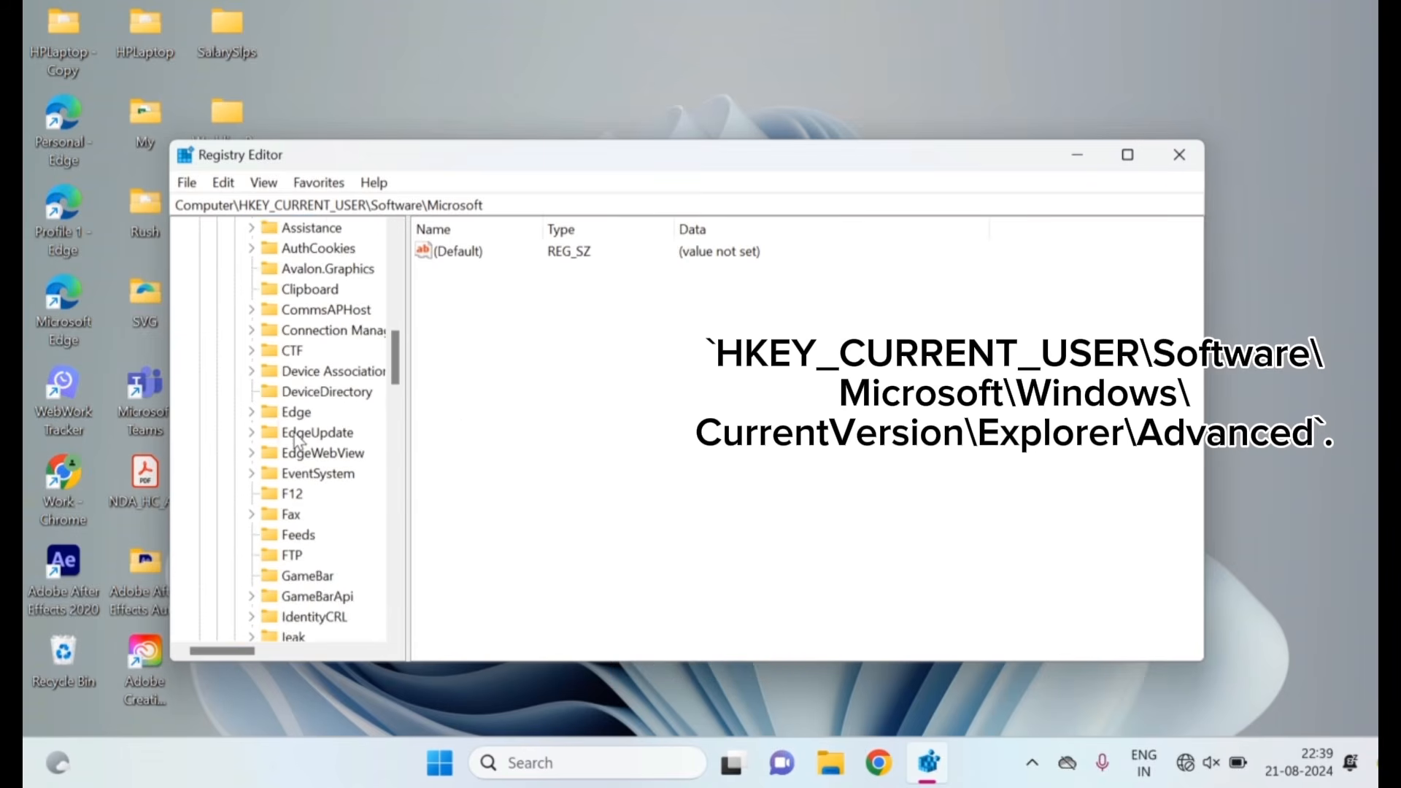
pyautogui.scroll(-1, 296, 439)
pyautogui.scroll(-3, 296, 438)
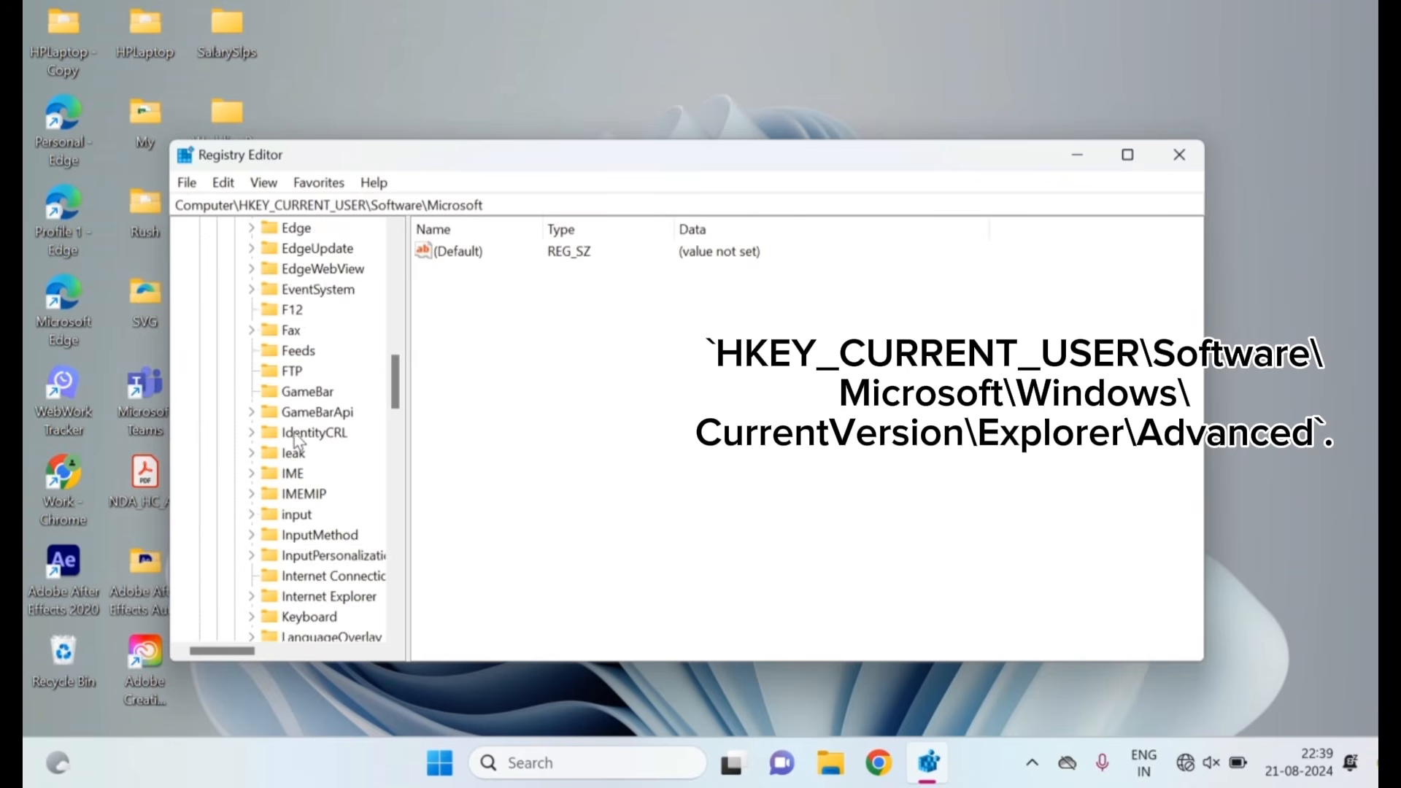
pyautogui.scroll(-7, 296, 438)
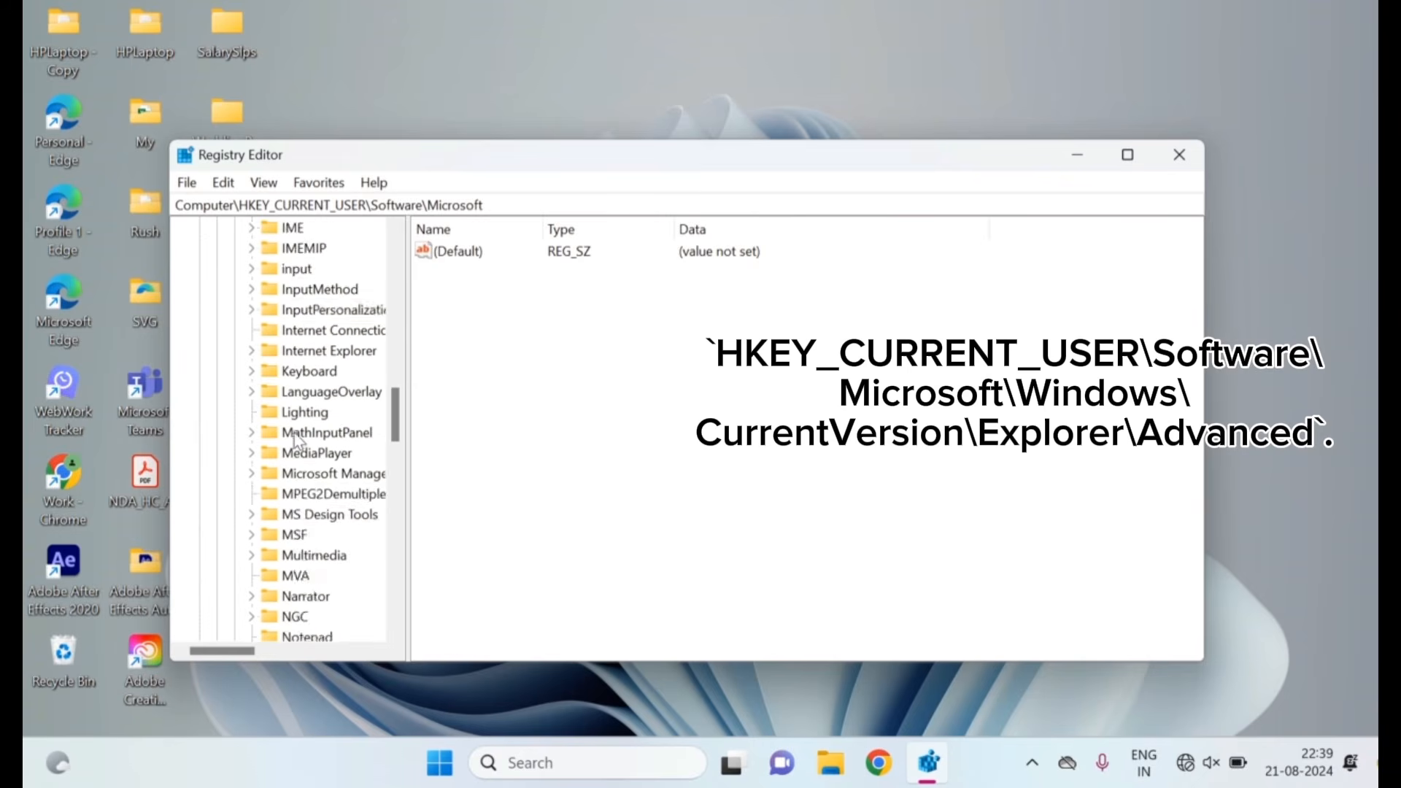
pyautogui.scroll(-8, 296, 438)
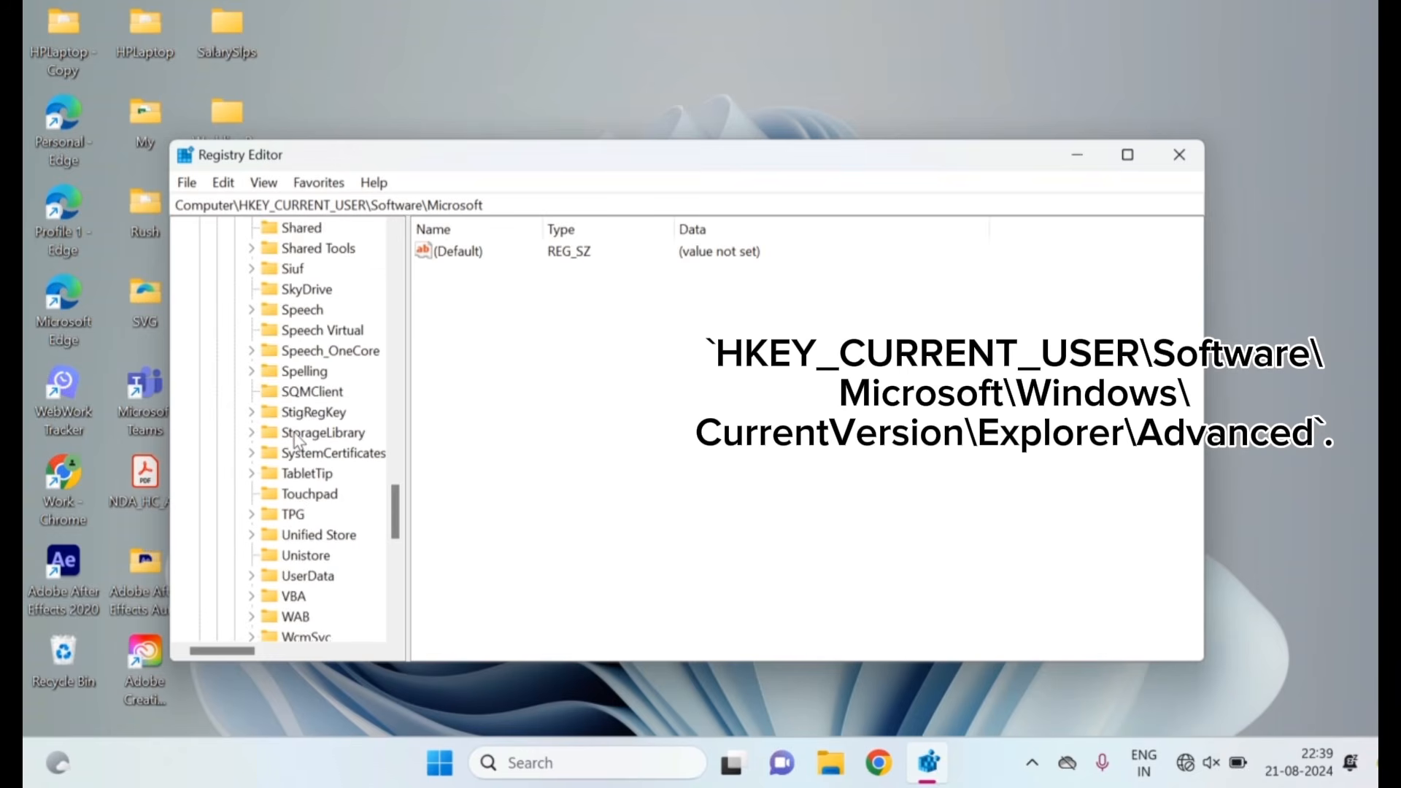
pyautogui.scroll(-1, 296, 439)
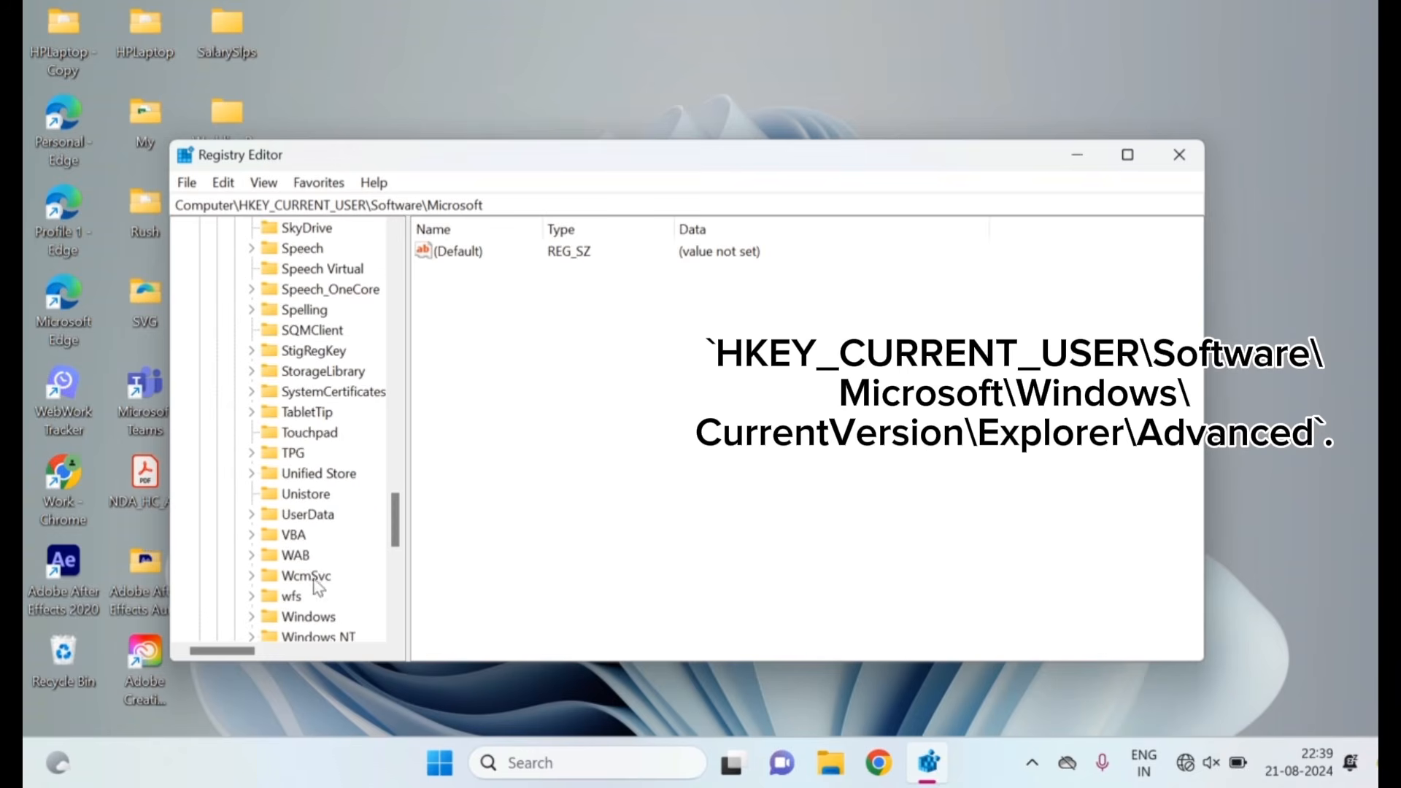
pyautogui.scroll(-1, 299, 572)
pyautogui.click(296, 561)
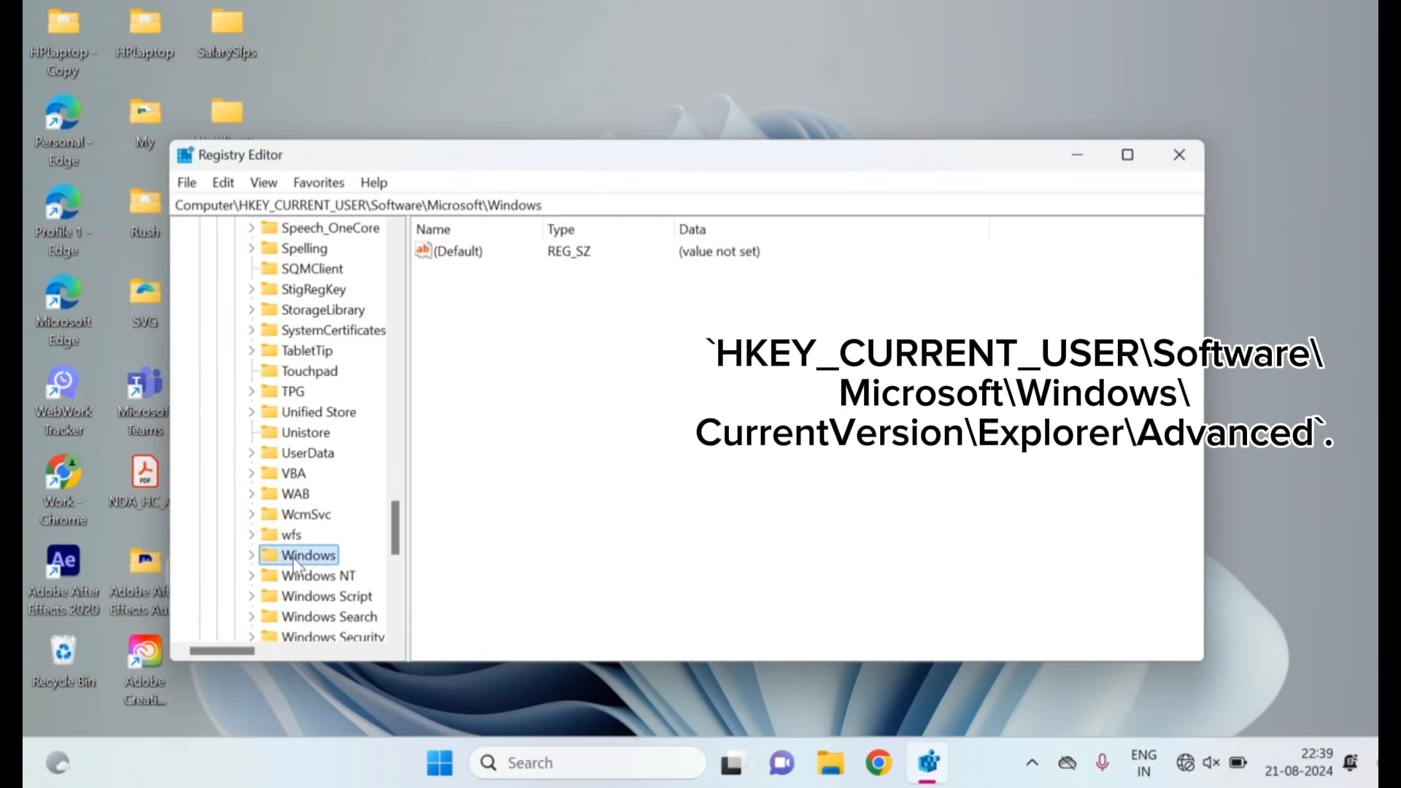
pyautogui.click(253, 558)
# Select and expand the CurrentVersion key under the Windows key
pyautogui.scroll(-2, 321, 504)
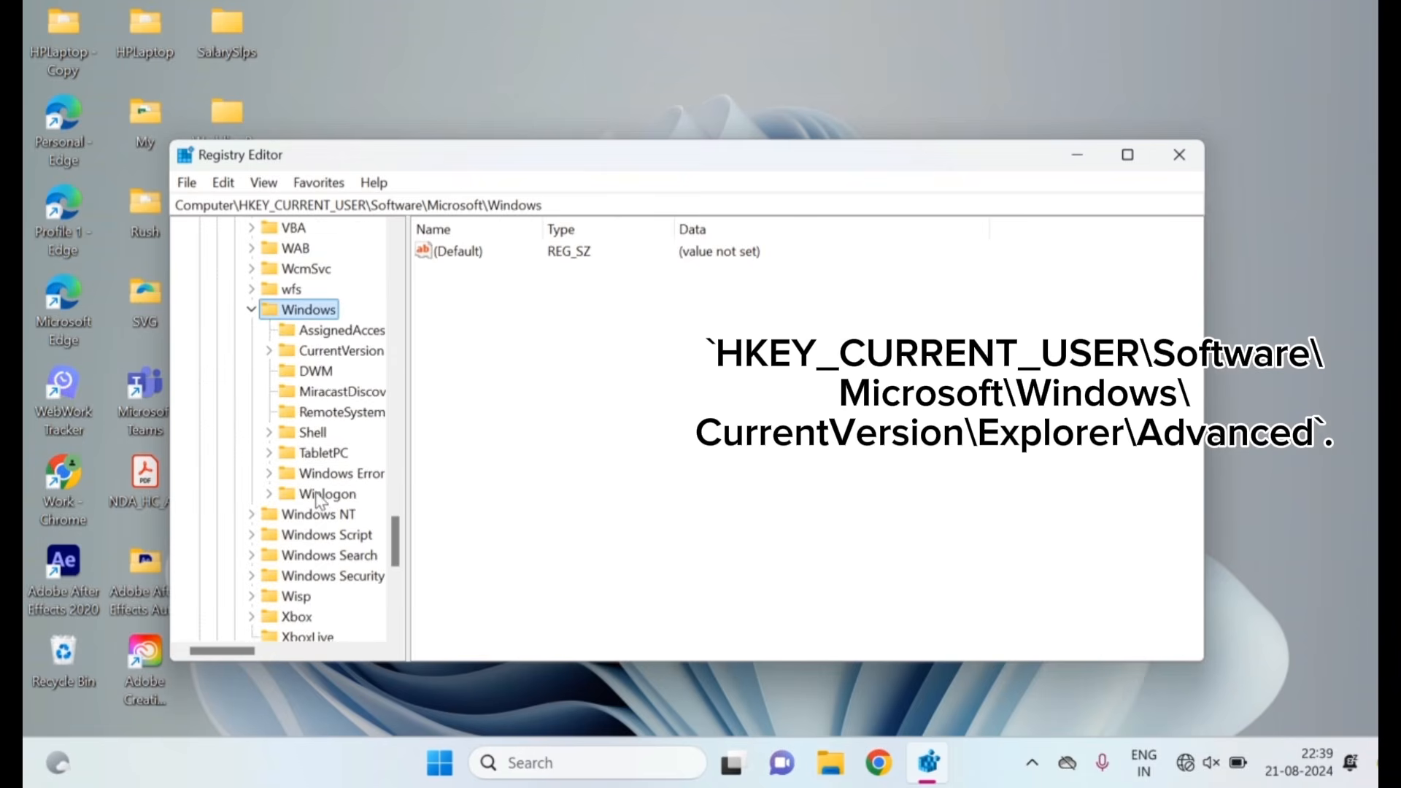
pyautogui.click(332, 351)
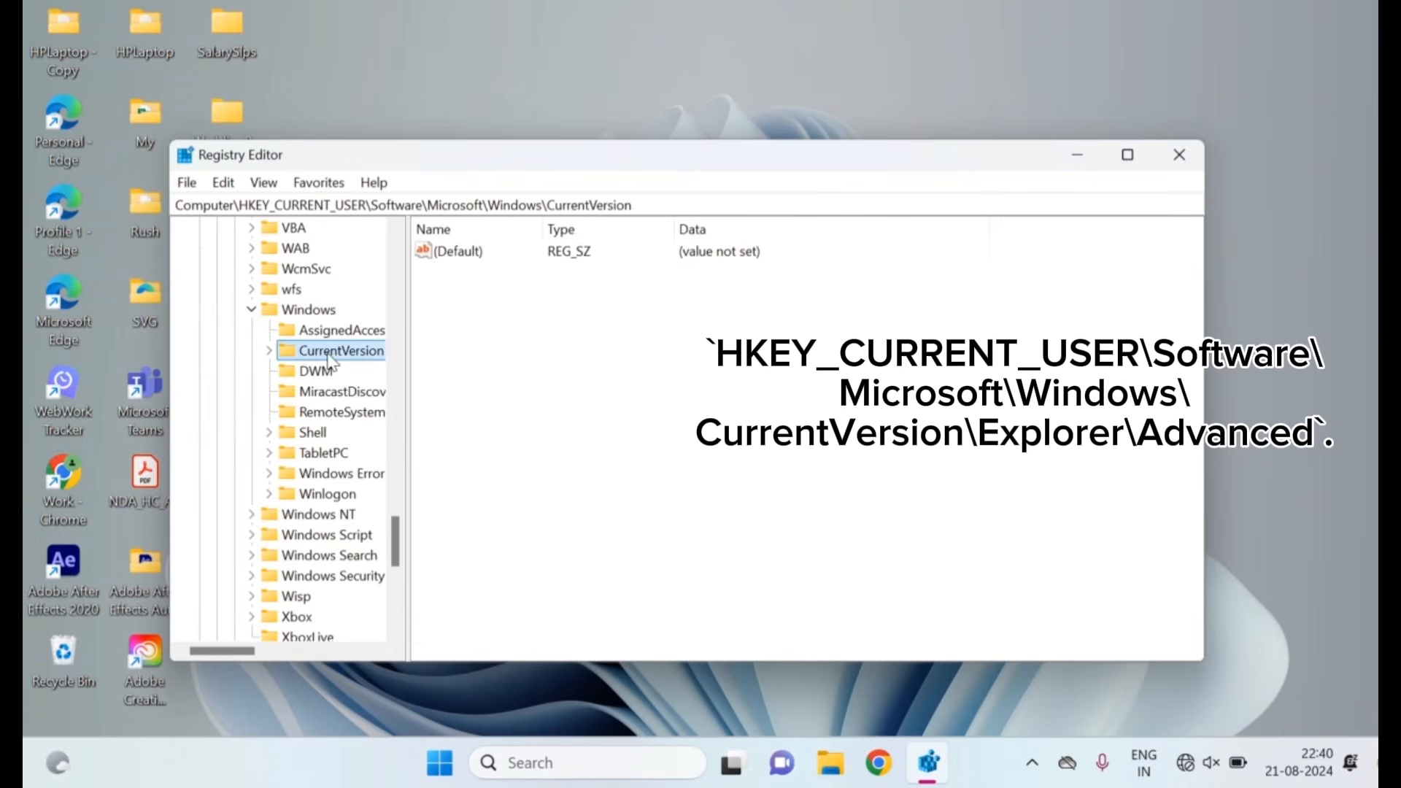
pyautogui.click(269, 351)
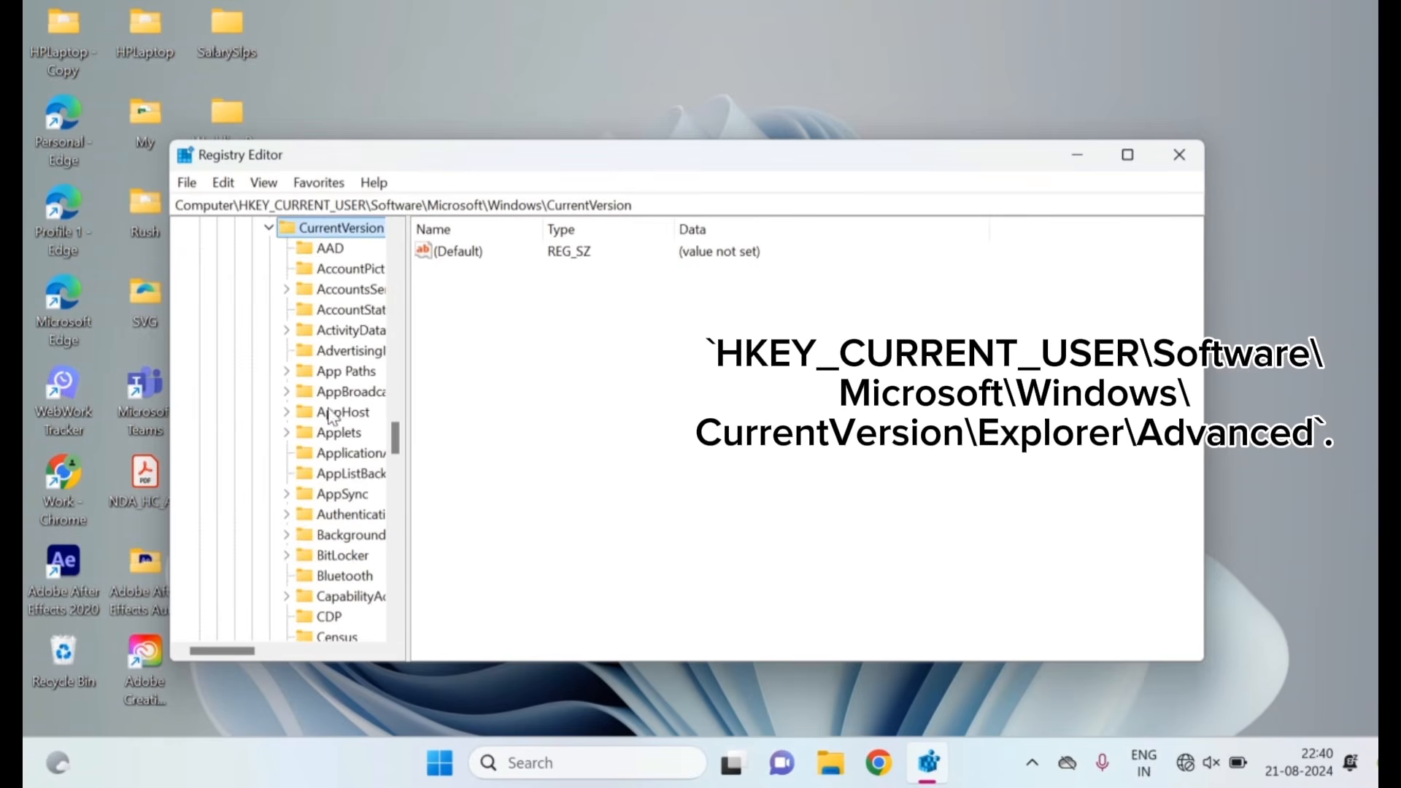
# Expand the Explorer key under CurrentVersion and select its Advanced subkey
pyautogui.scroll(-3, 329, 416)
pyautogui.scroll(-3, 329, 417)
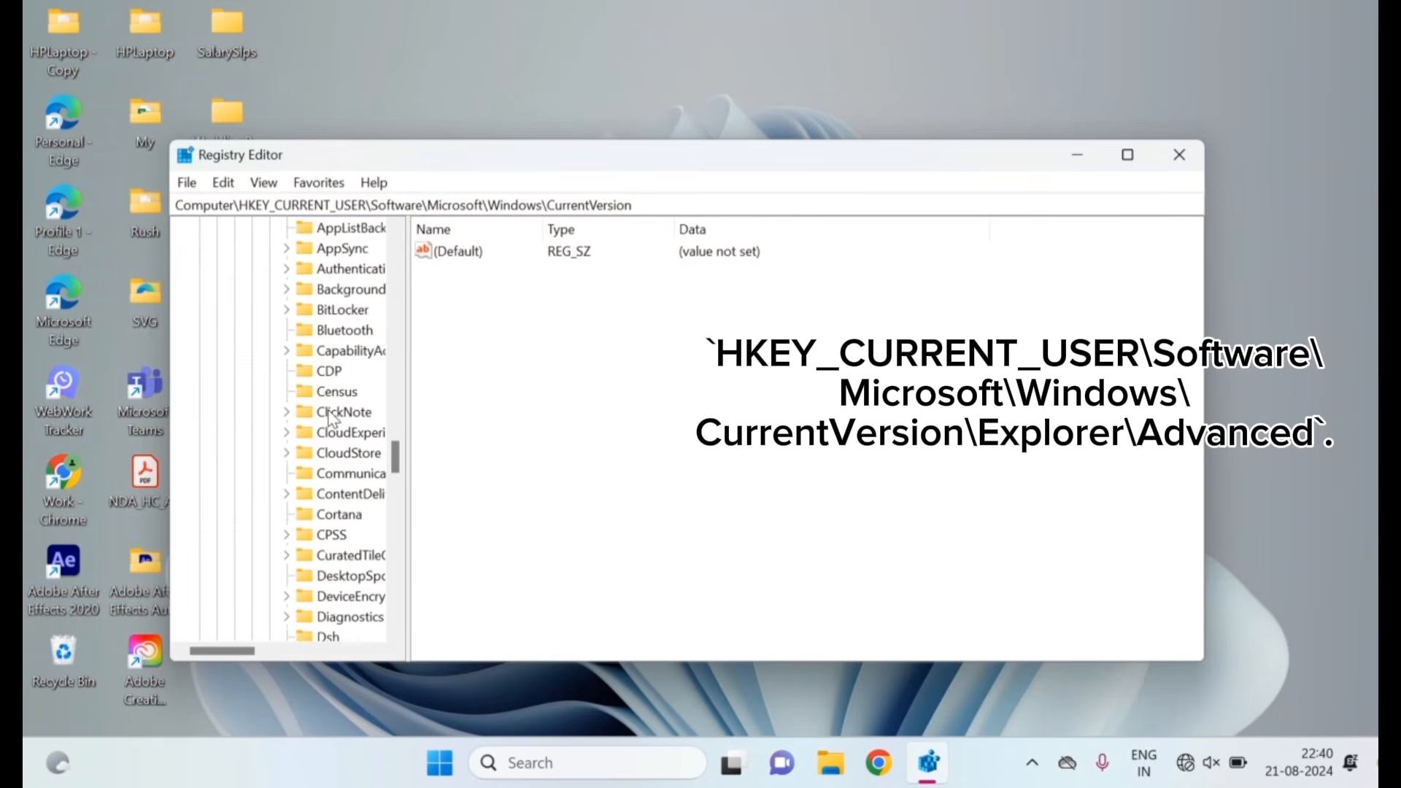
pyautogui.scroll(-1, 330, 416)
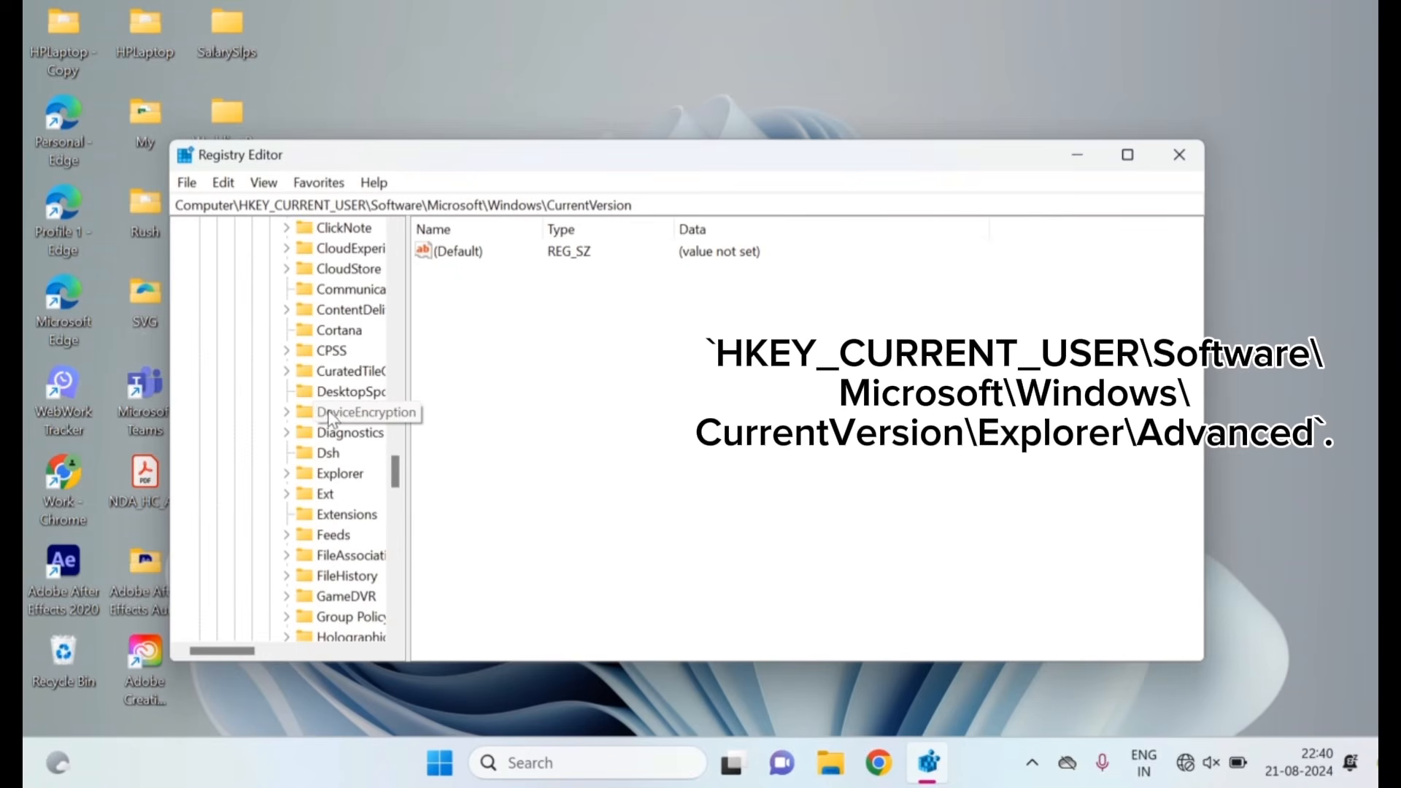
pyautogui.click(326, 481)
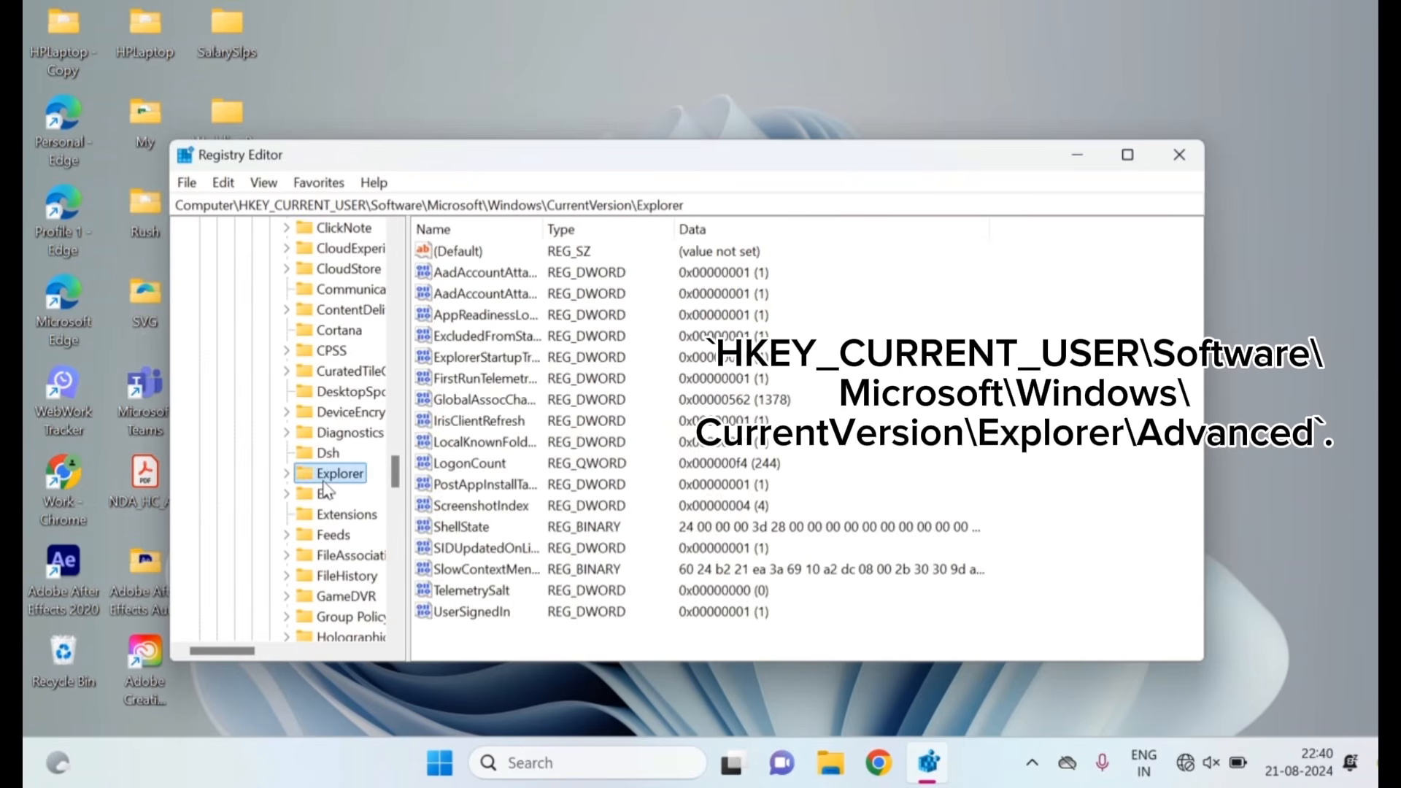
pyautogui.click(286, 474)
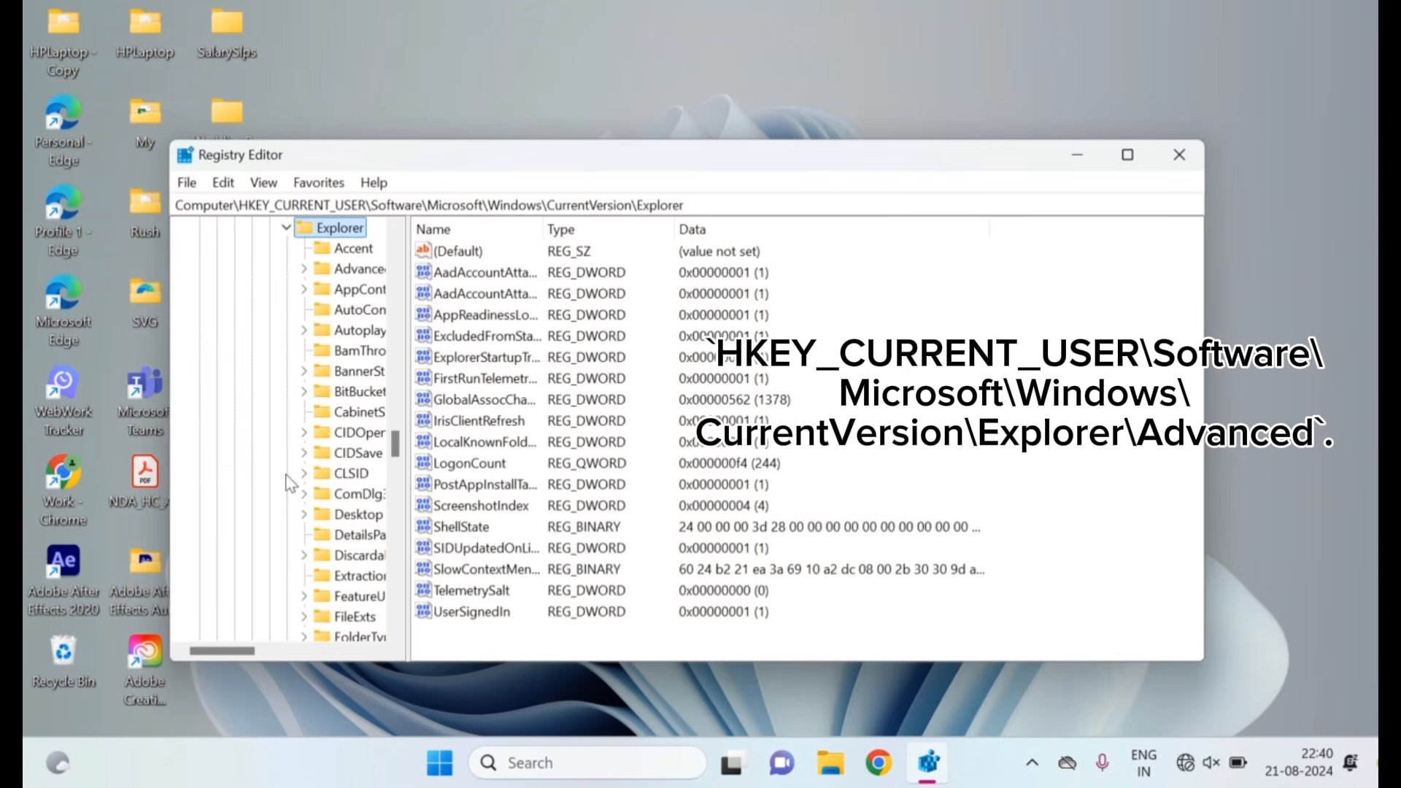
pyautogui.click(347, 271)
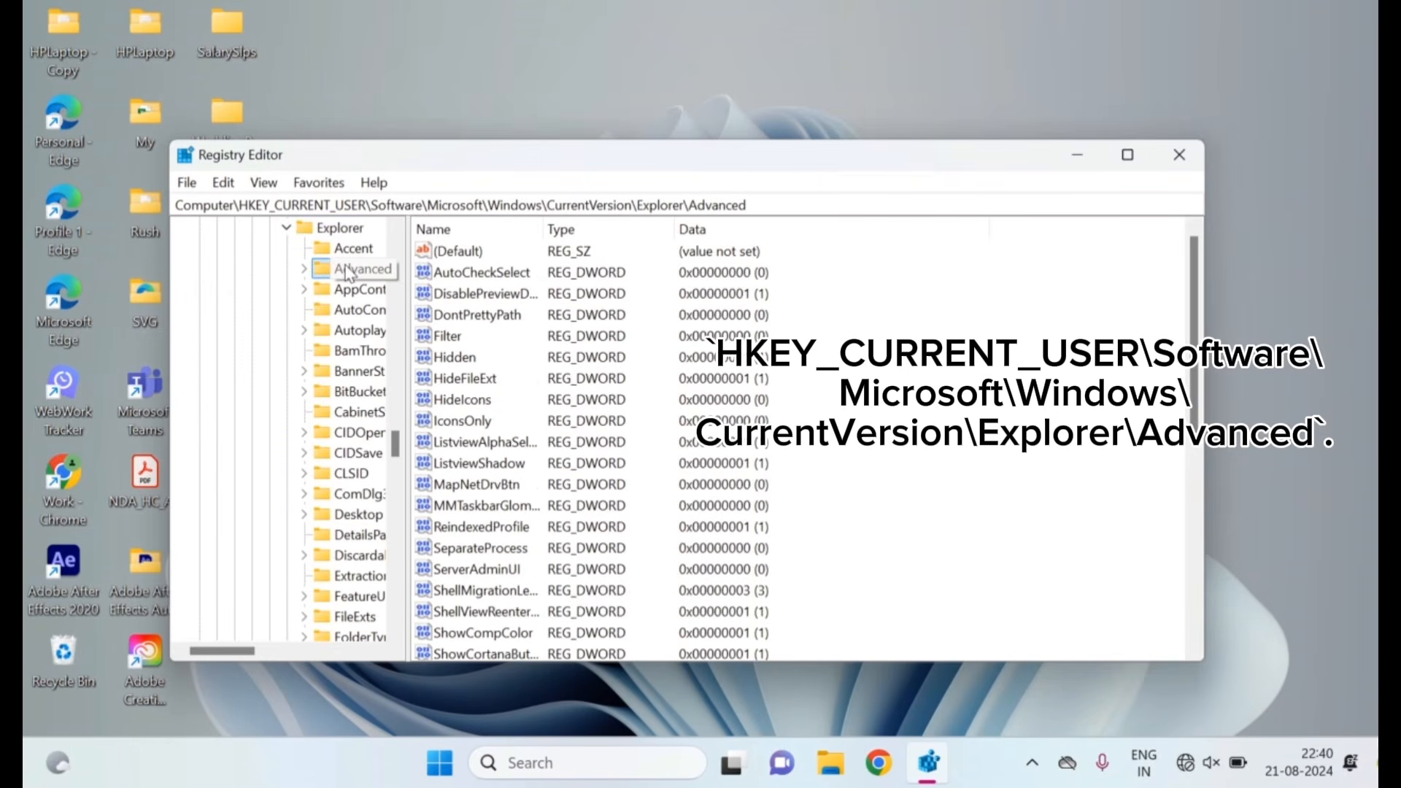
# Create a new DWORD (32-bit) value named TaskbarSi in the Advanced key
pyautogui.rightClick(348, 272)
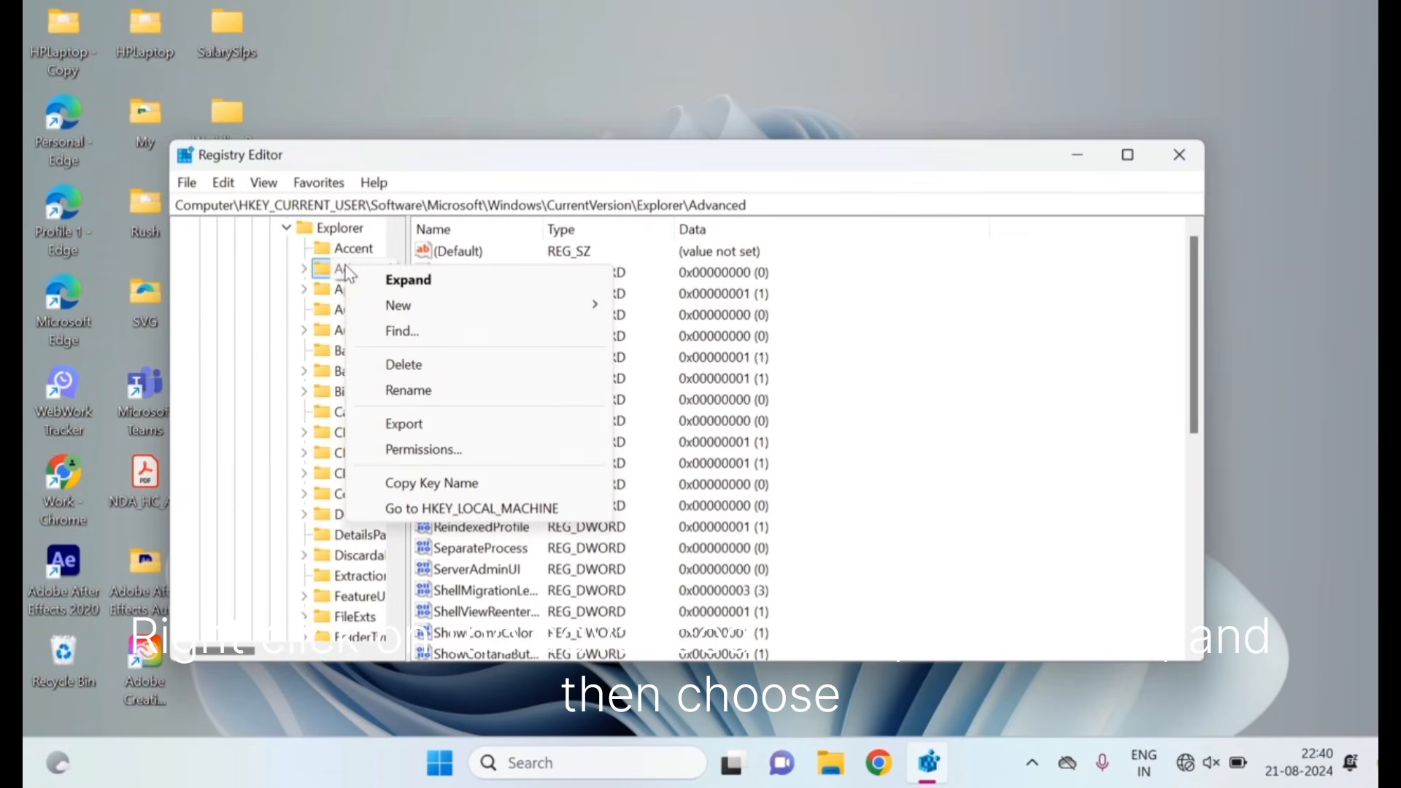
pyautogui.moveTo(400, 313)
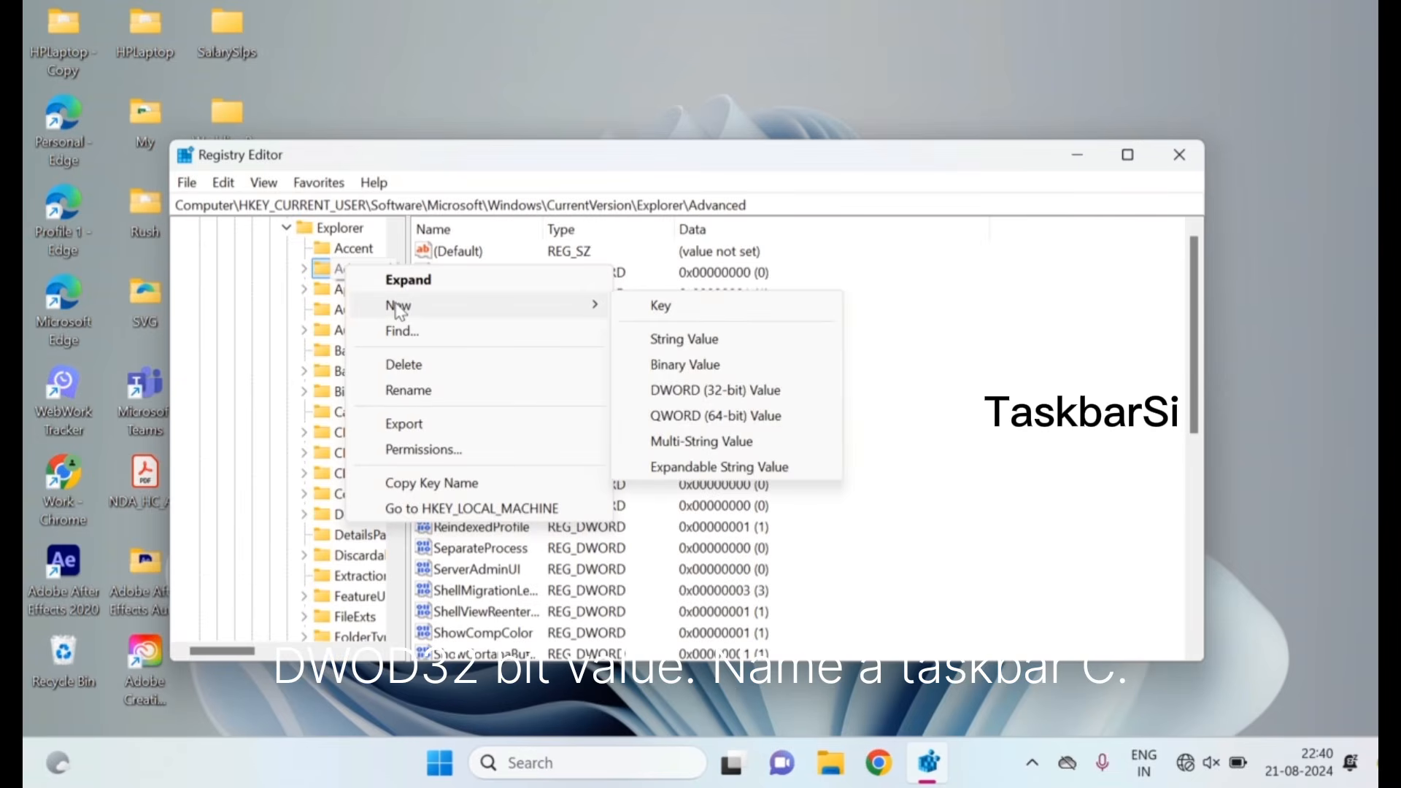
pyautogui.click(709, 392)
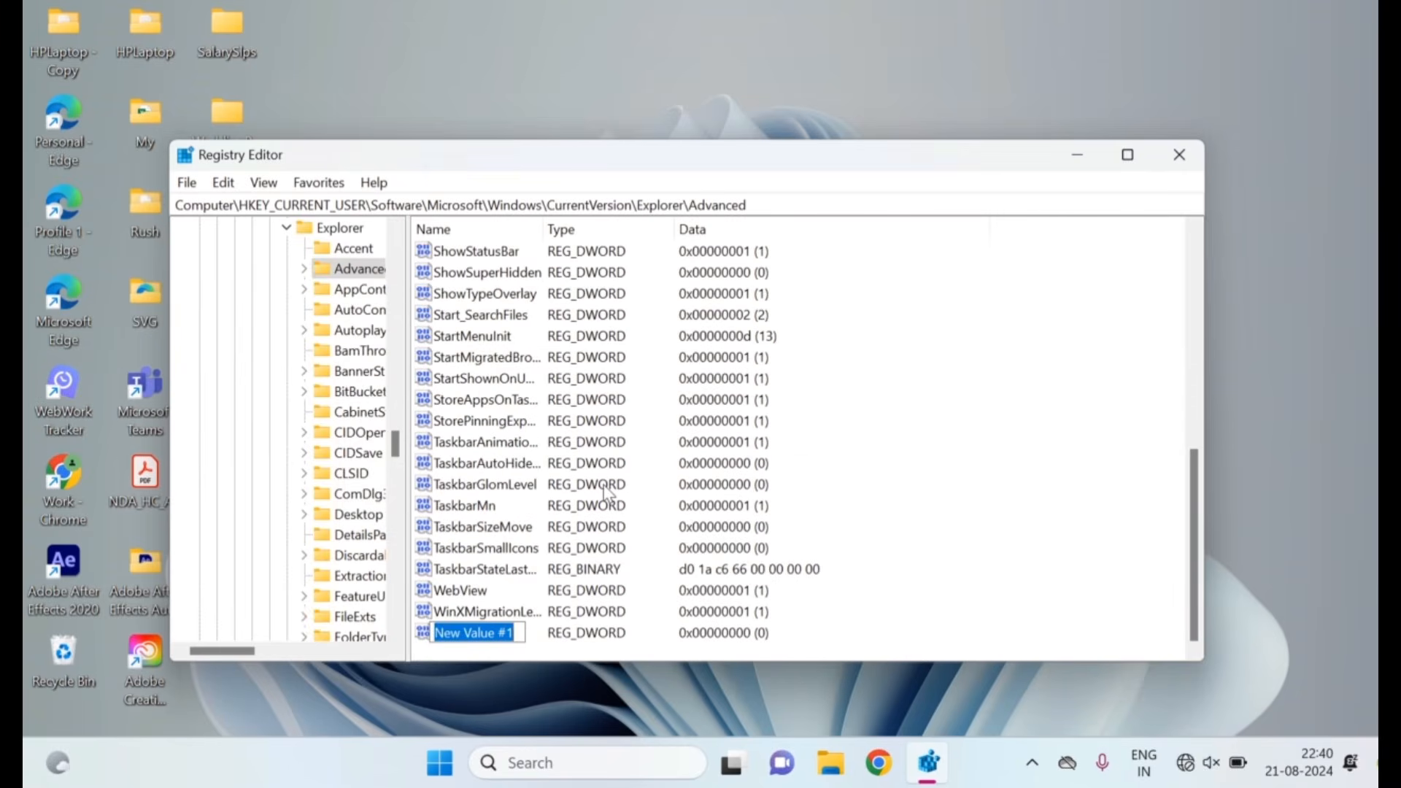
pyautogui.write('T')
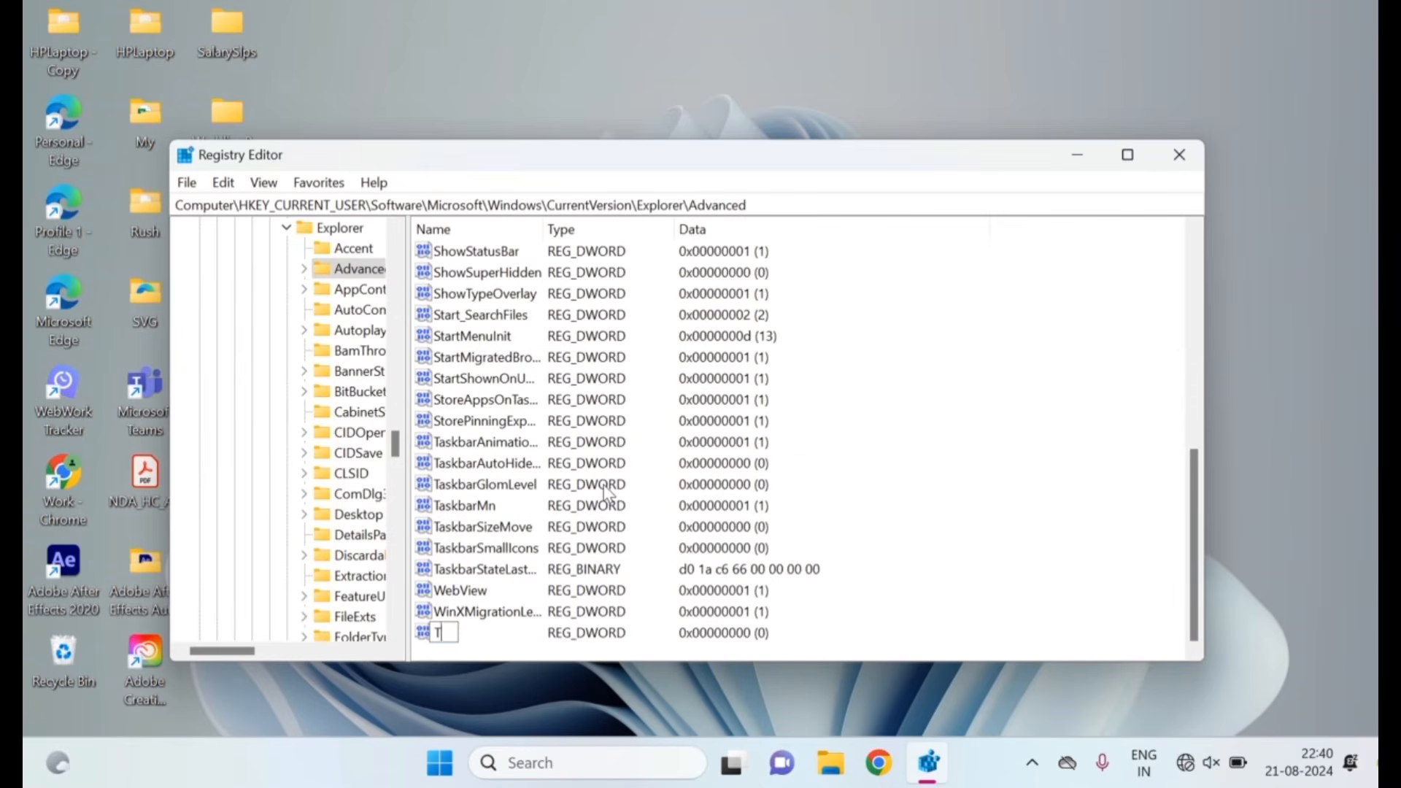
pyautogui.write('askbarSi')
pyautogui.press('Return')
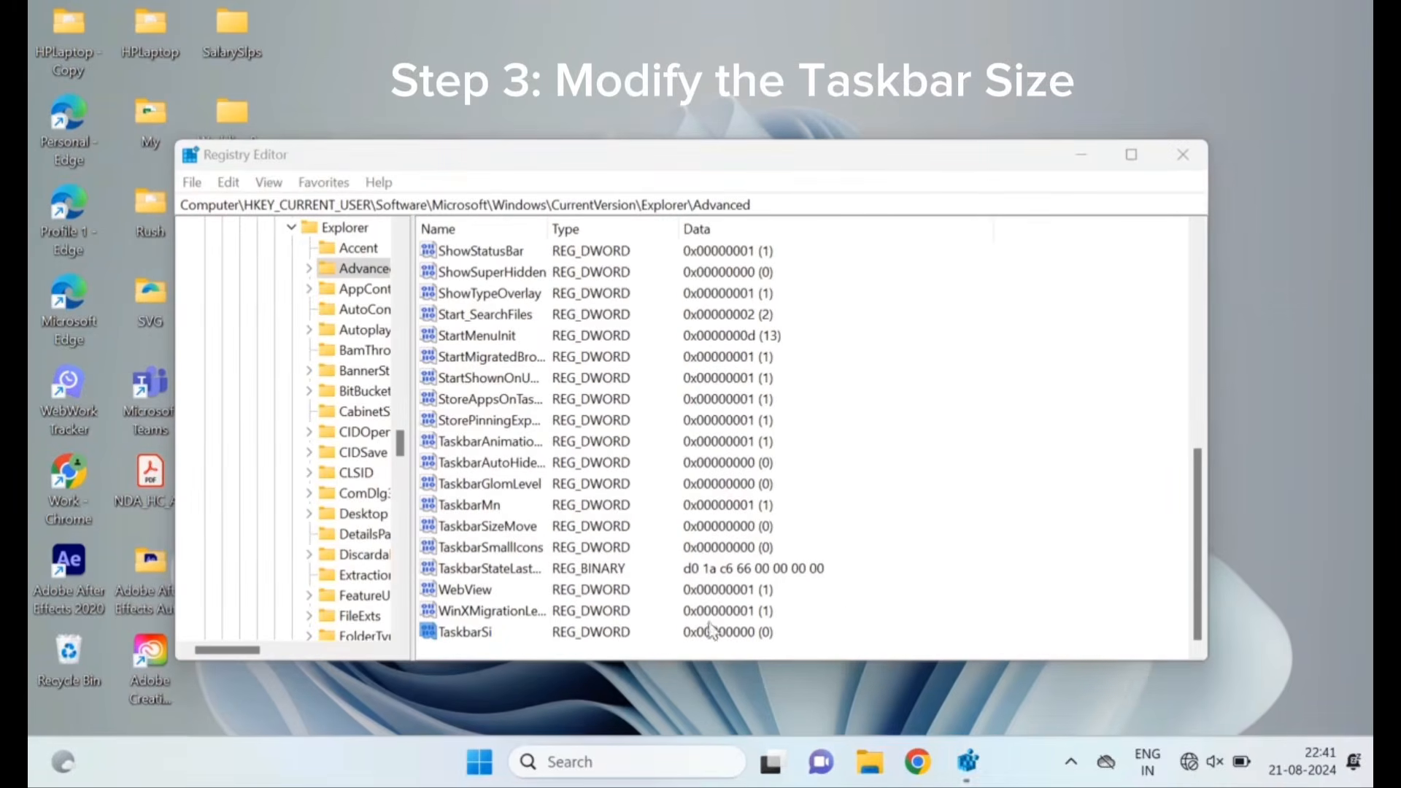
# Set the value data of TaskbarSi to 0 in hexadecimal and close the Registry Editor
pyautogui.click(487, 635)
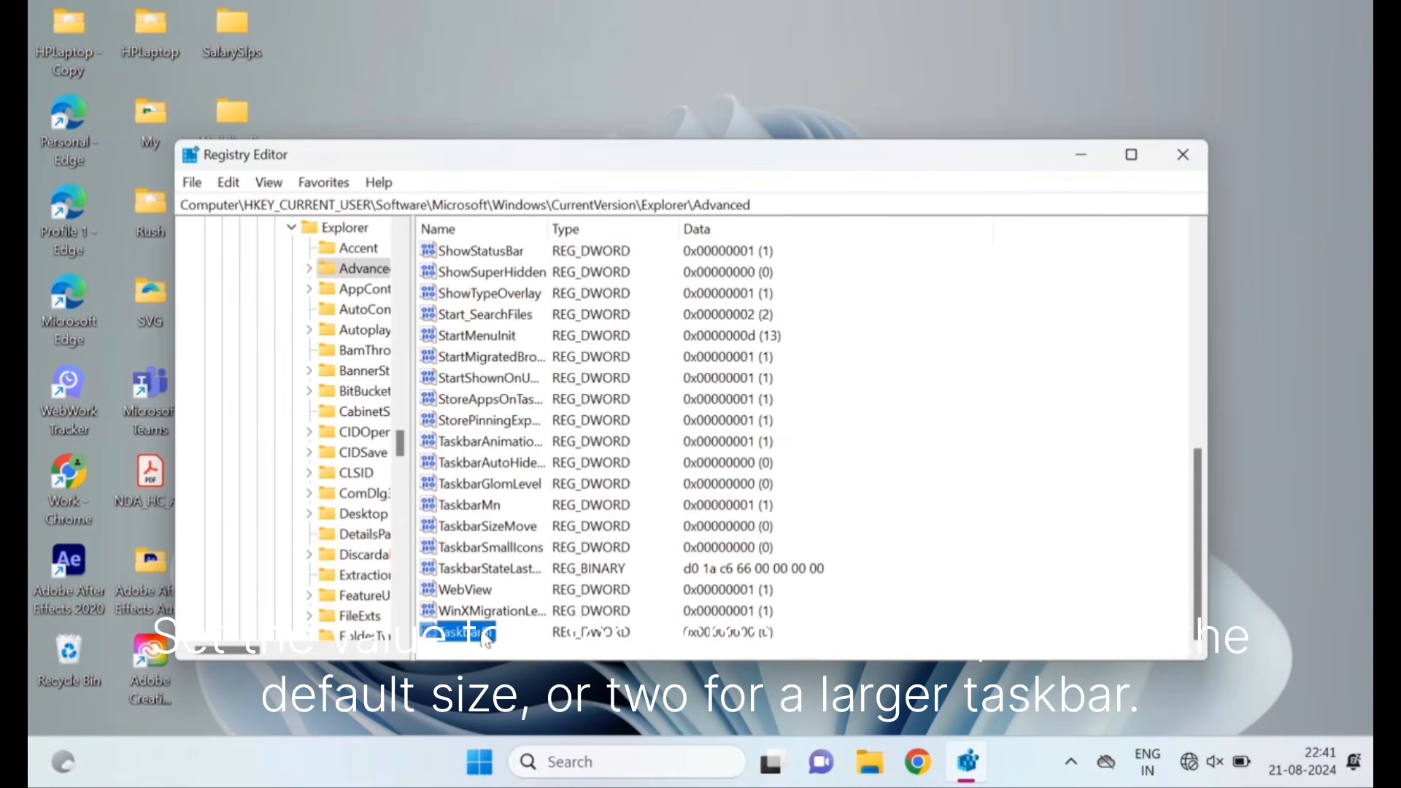
pyautogui.doubleClick(487, 635)
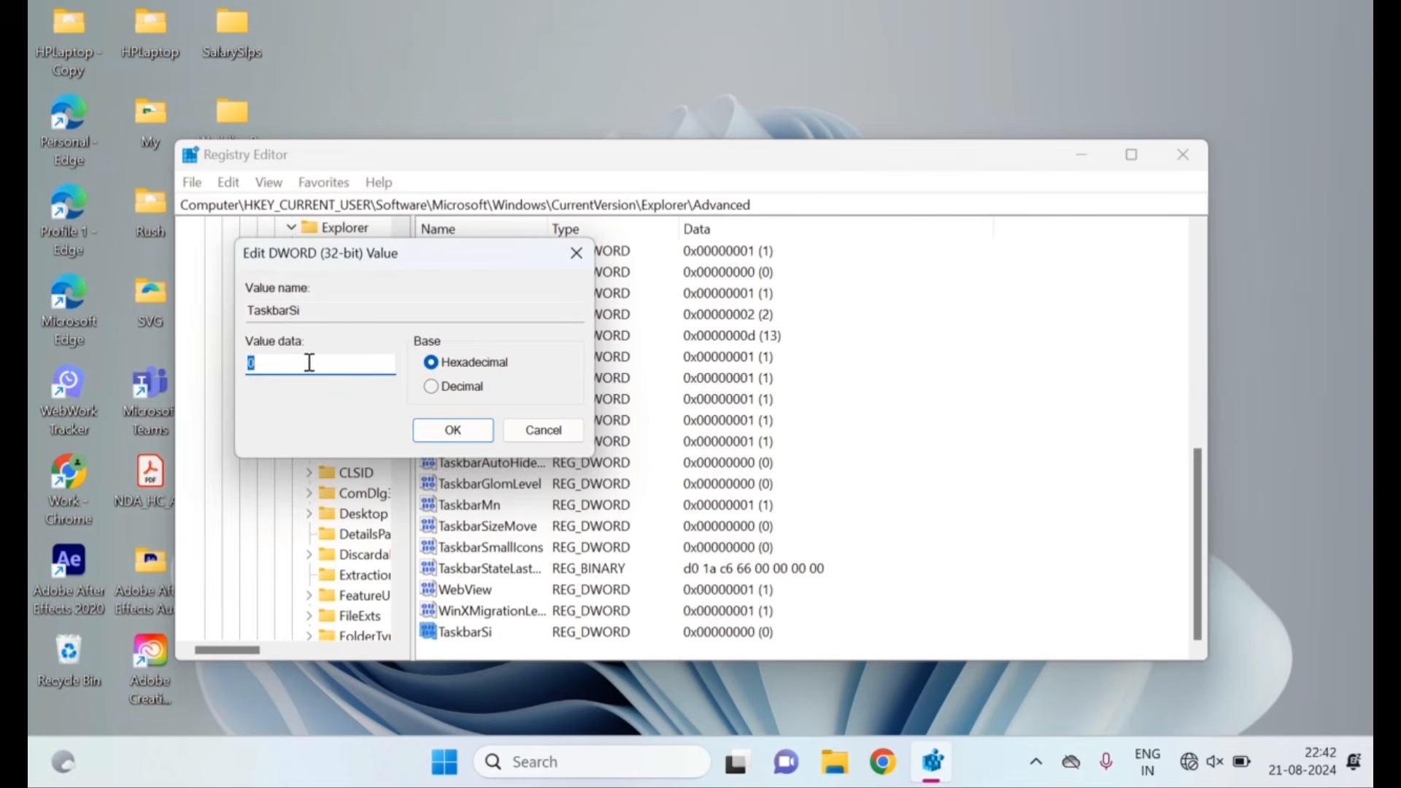
pyautogui.write('1')
pyautogui.press('BackSpace')
pyautogui.write('2')
pyautogui.press('BackSpace')
pyautogui.write('0')
pyautogui.click(452, 433)
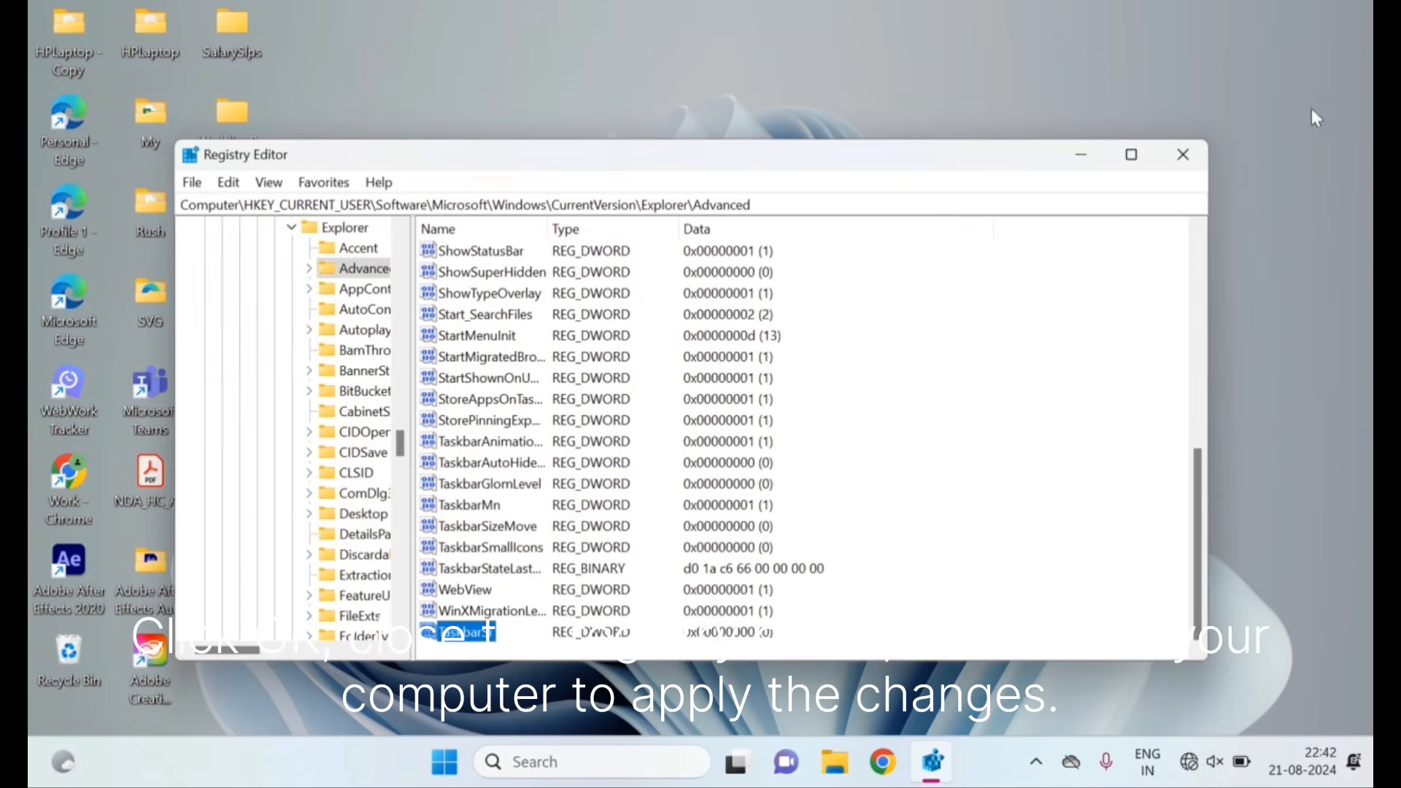
pyautogui.click(1179, 166)
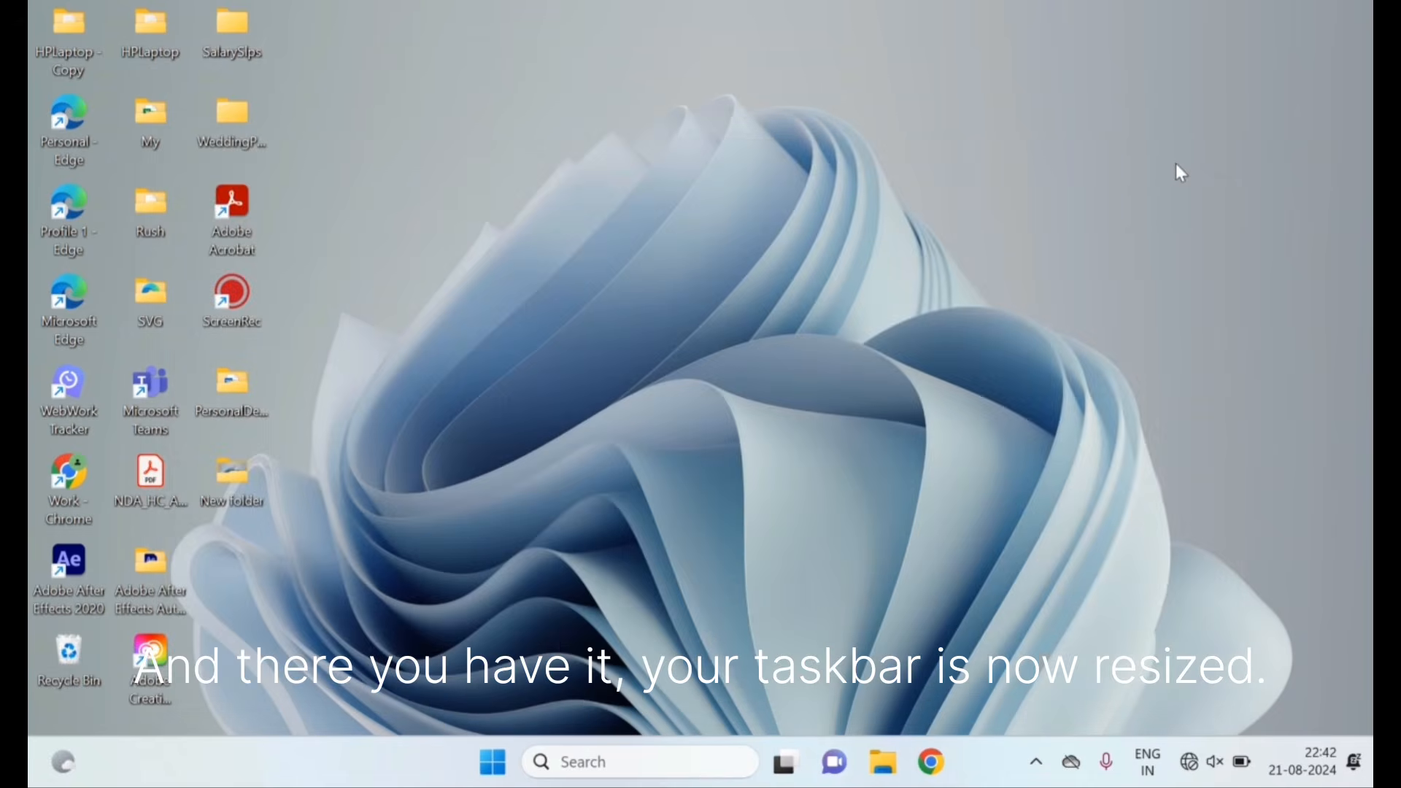